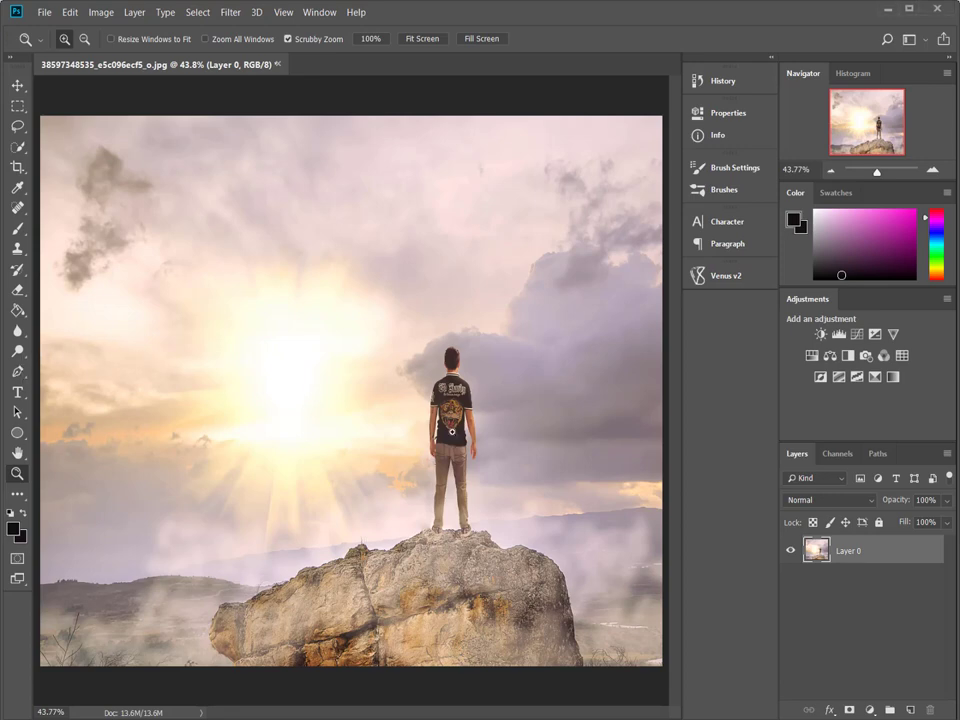
Zoom to about 128% on the man and pan down to show his feet and the rock.
left_click(478, 440)
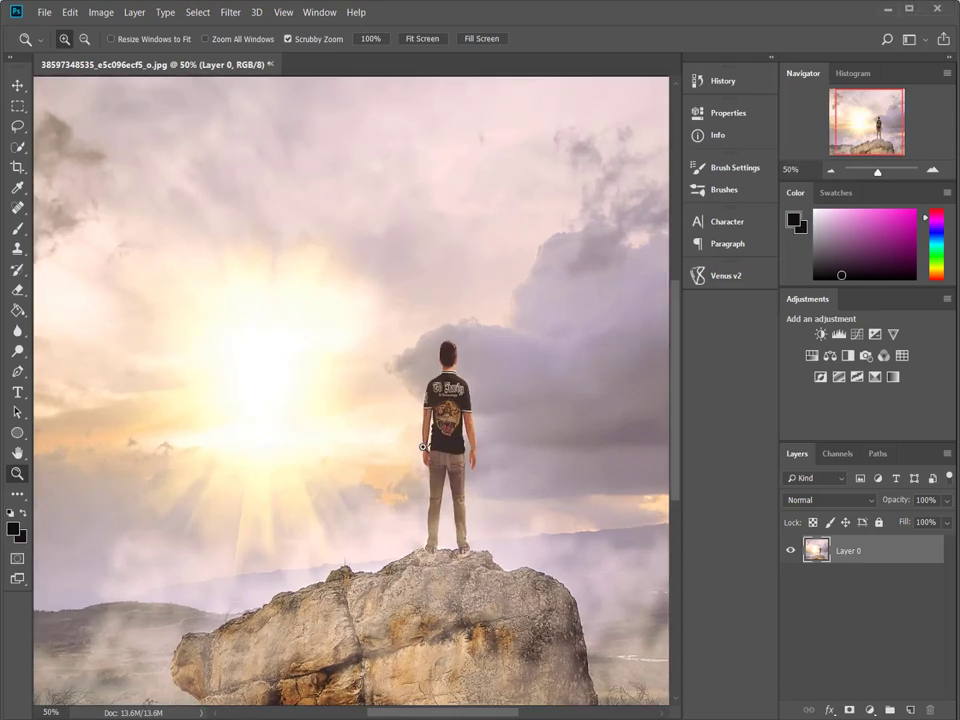
left_click_drag(469, 405, 497, 437)
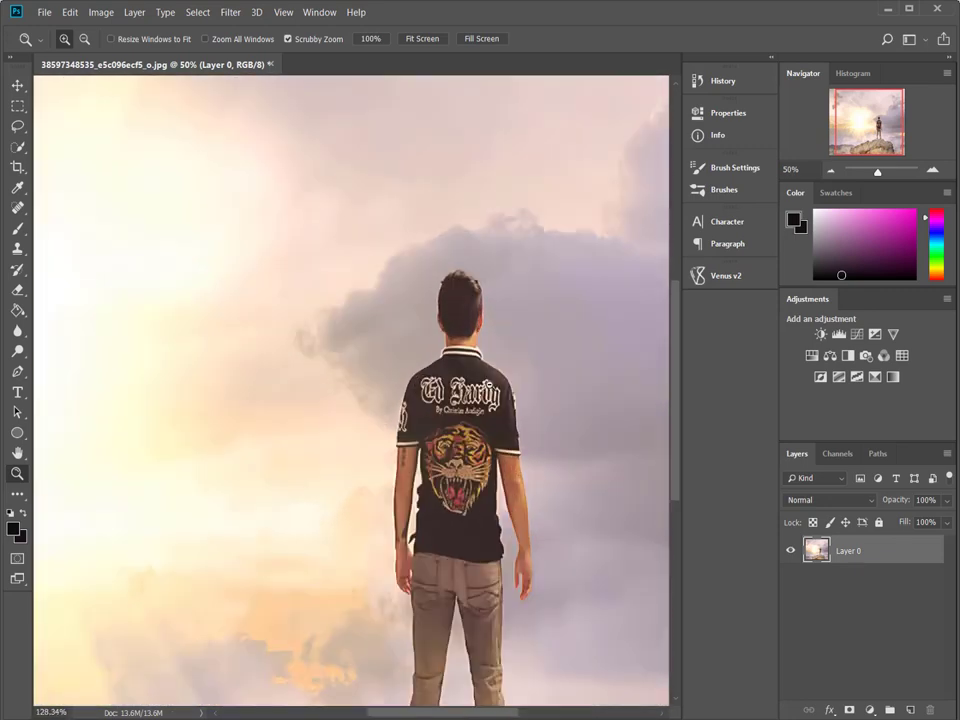
left_click_drag(410, 328, 350, 195)
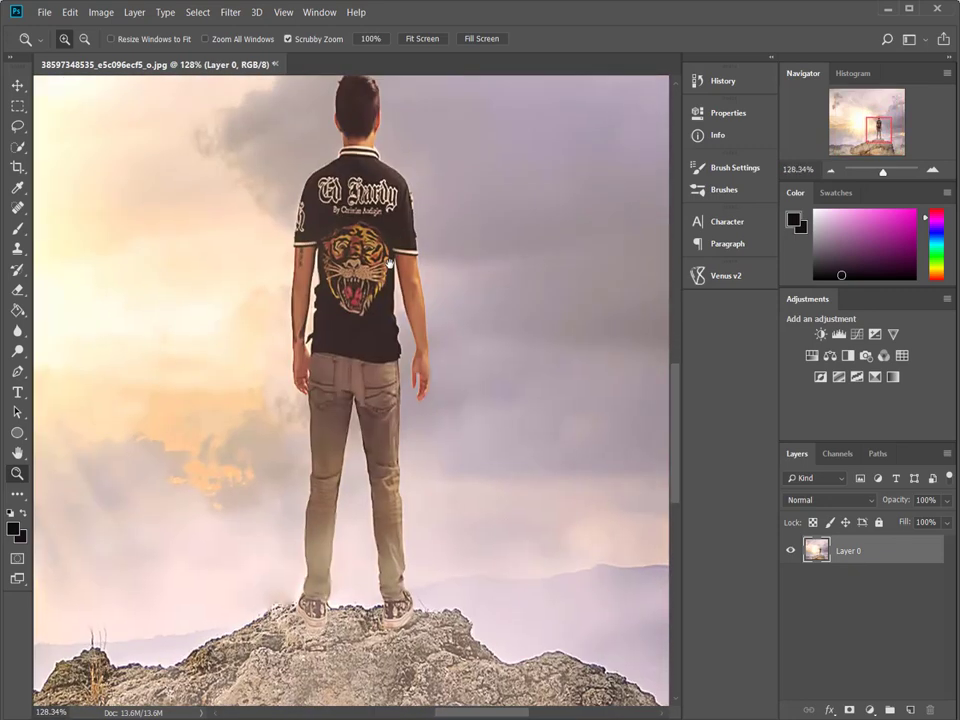
Trace the man from hair to shoes with the Magnetic Lasso and close the selection.
right_click(18, 131)
left_click(62, 156)
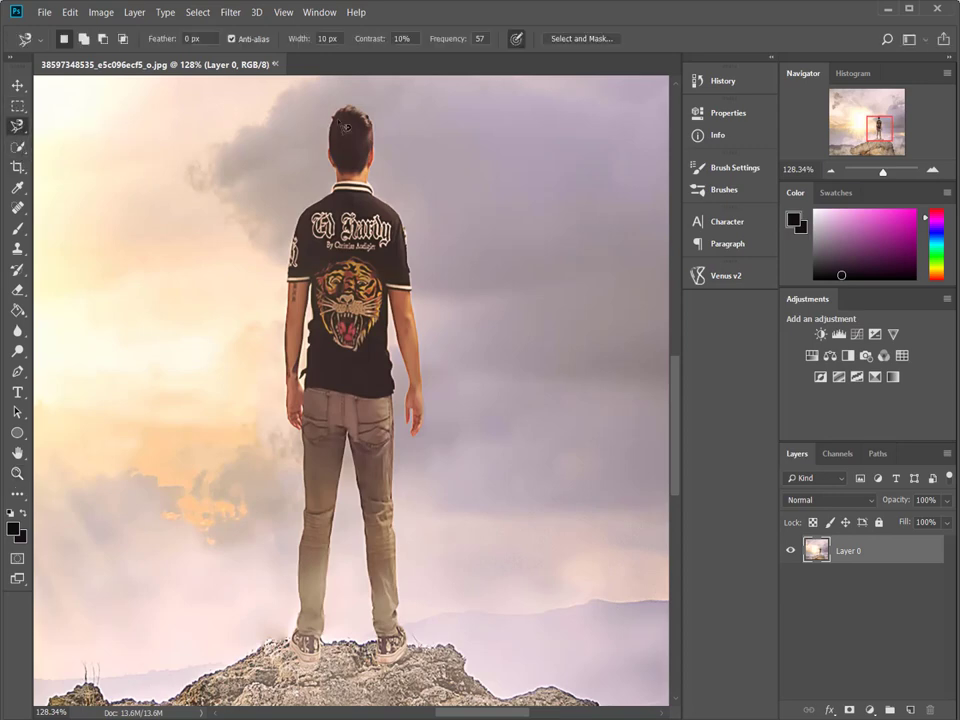
left_click(350, 105)
key("Escape")
left_click(360, 114)
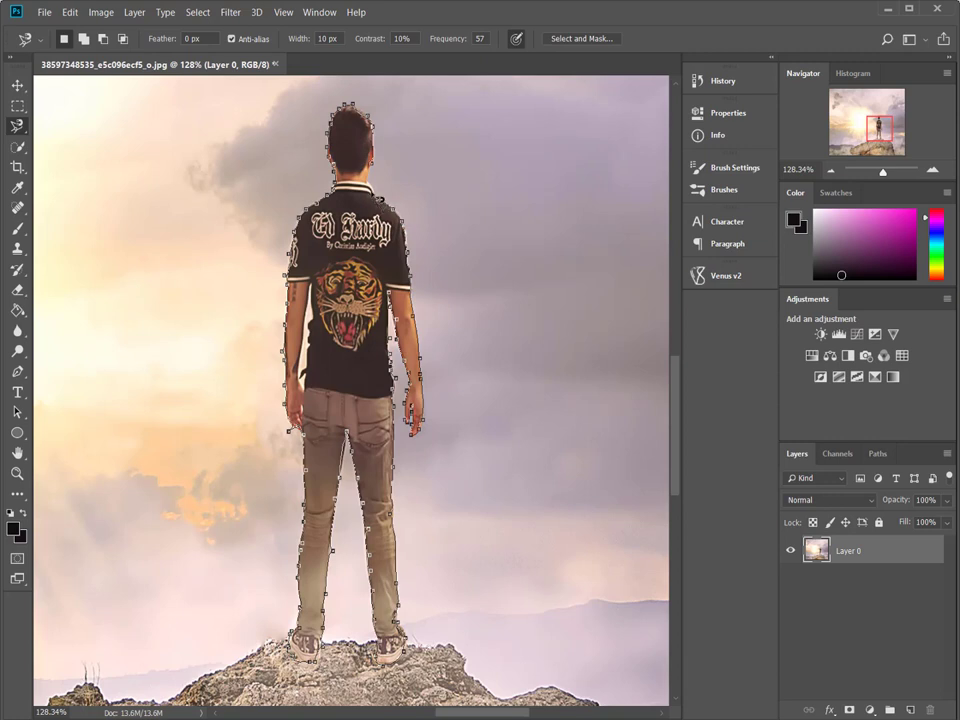
left_click(378, 173)
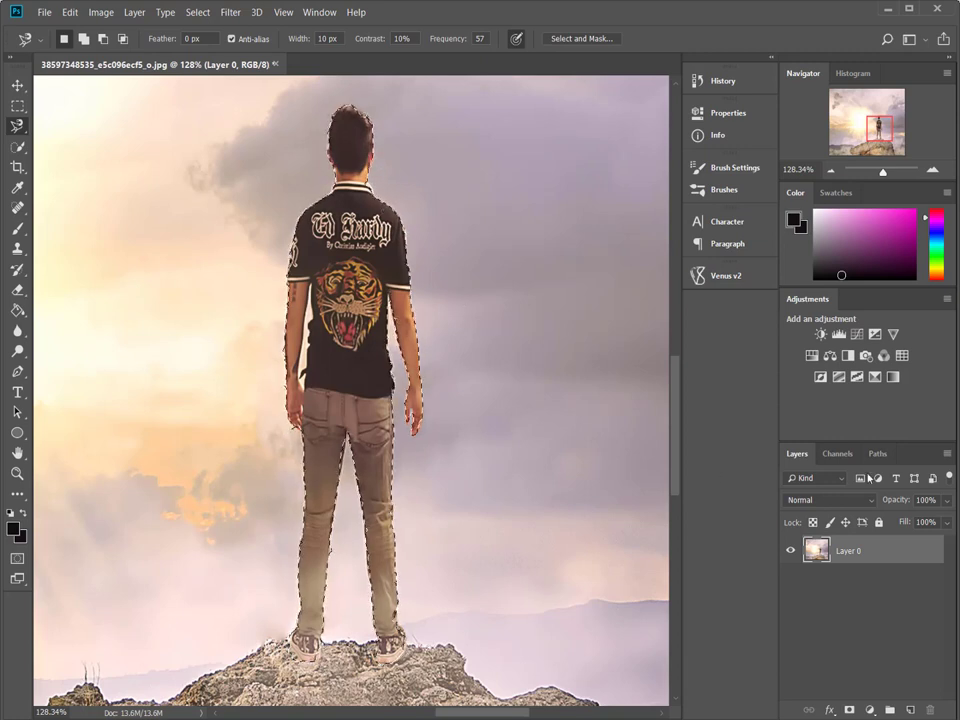
Copy the selected man onto a new Layer 1 and fill his shirt black with the Paint Bucket.
key("ctrl+j")
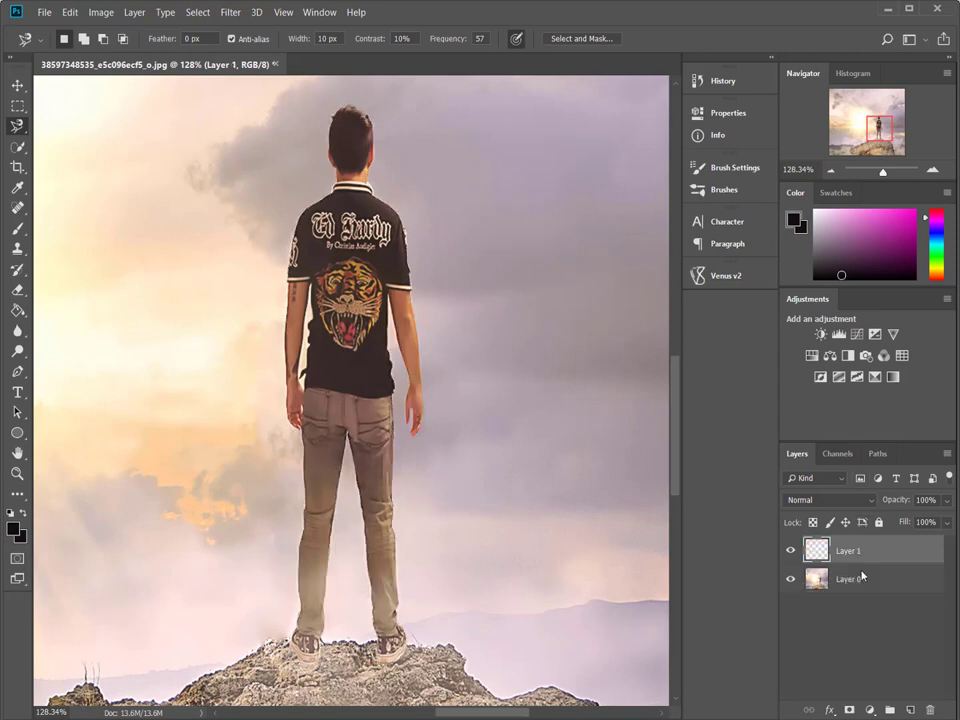
key("g")
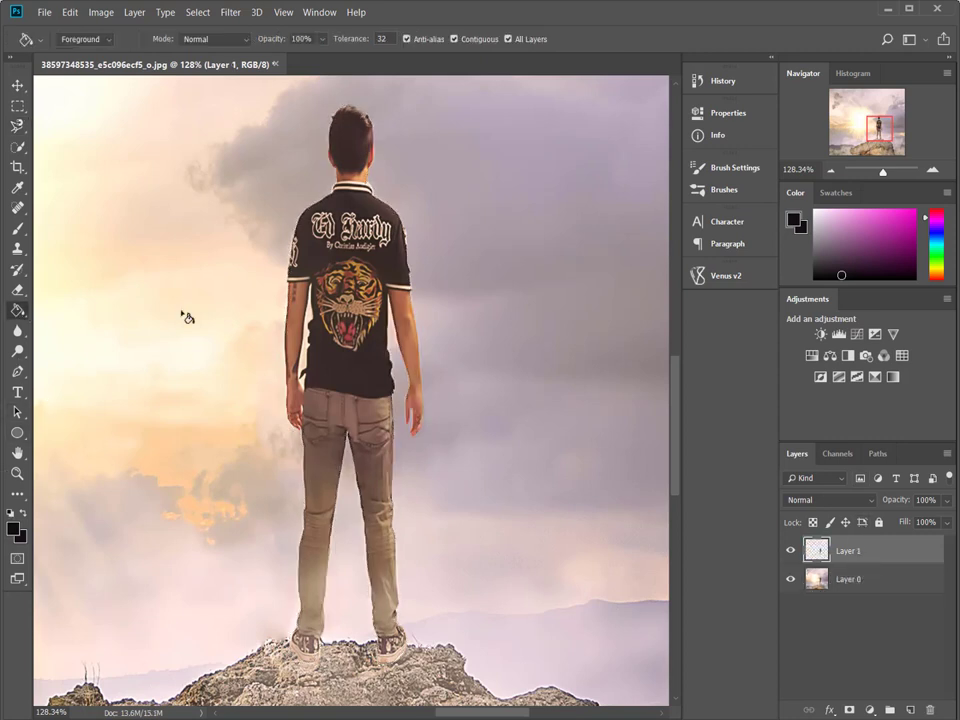
left_click(350, 329)
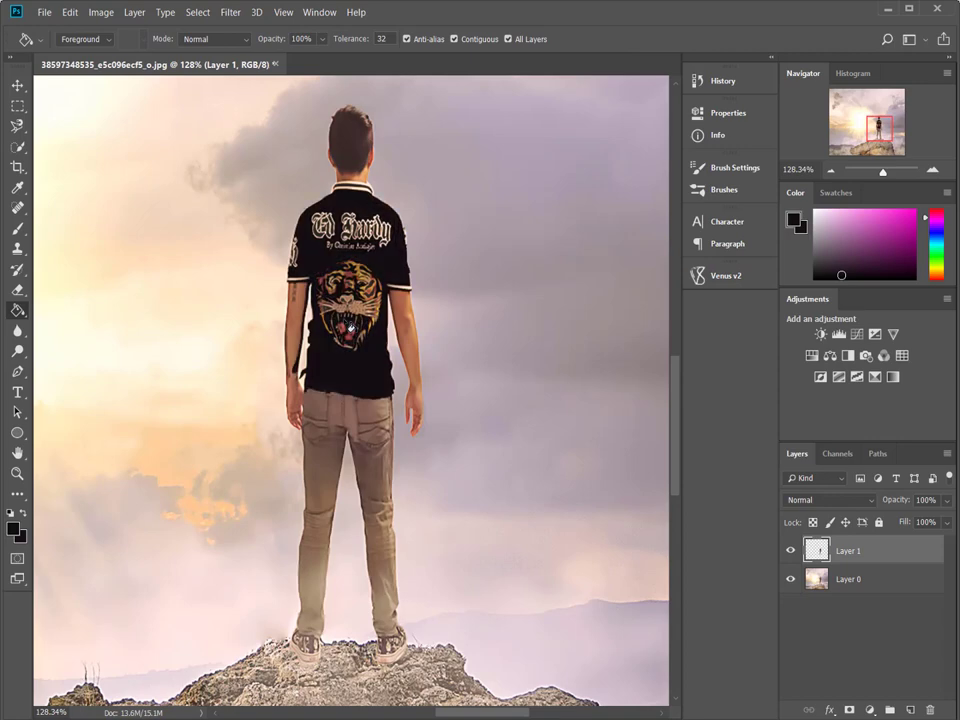
key("ctrl+z")
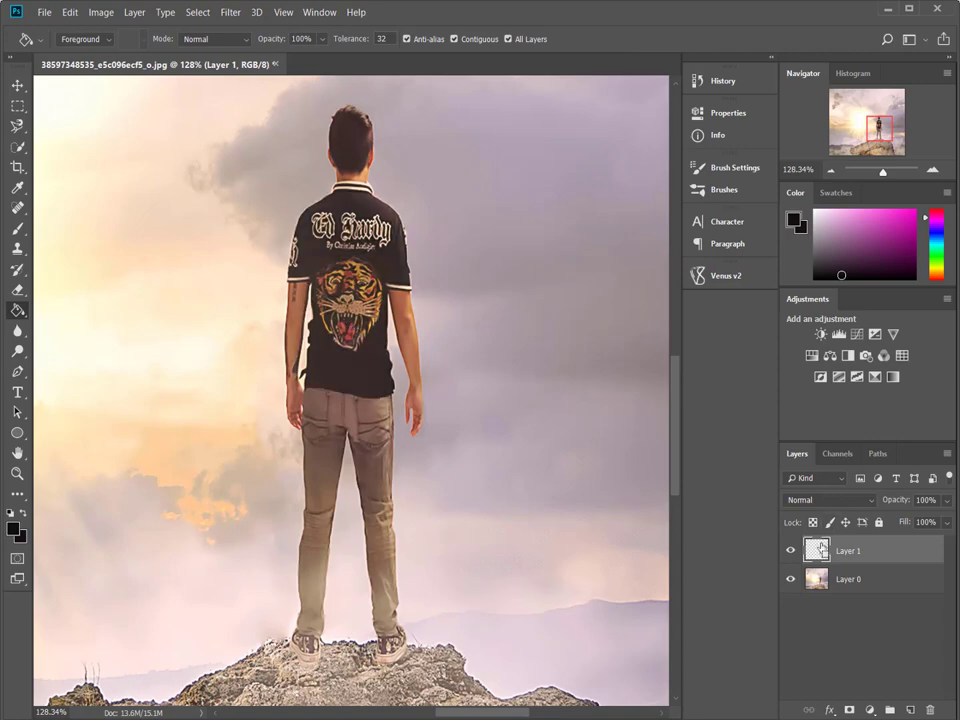
key("ctrl+shift+d")
left_click(347, 314)
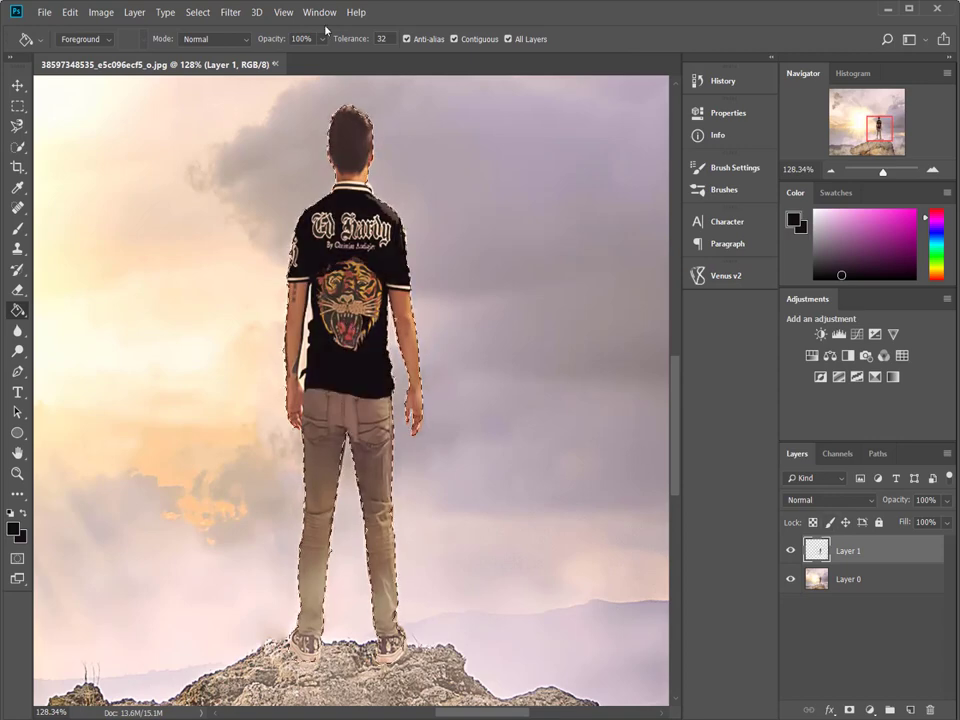
Set Paint Bucket tolerance to 255, fill the whole figure black, and deselect.
double_click(382, 39)
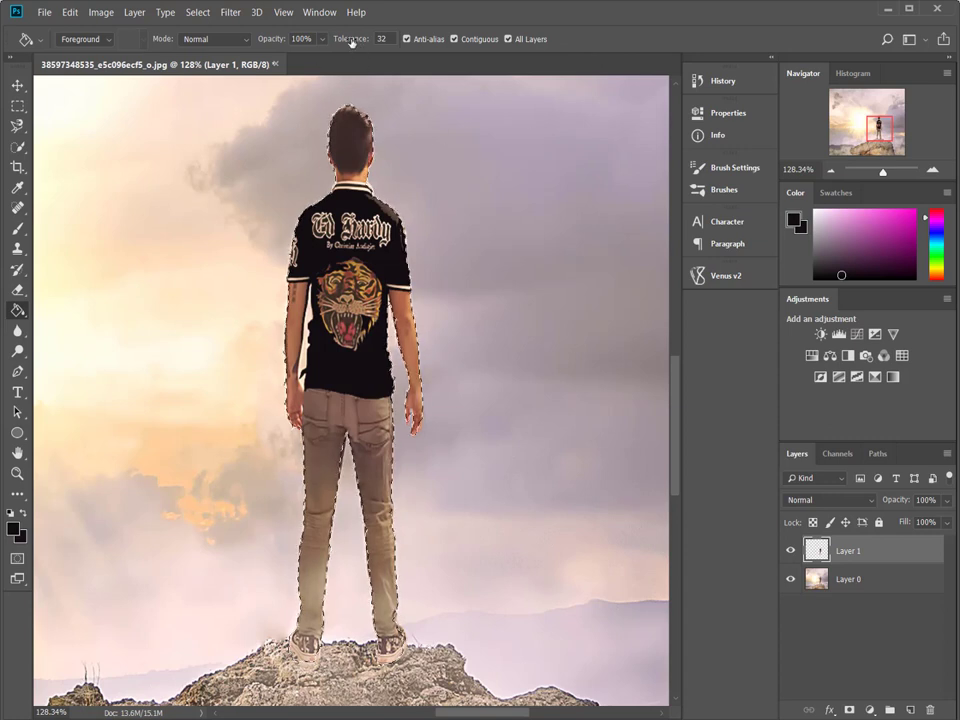
type("255")
key("Return")
left_click(345, 145)
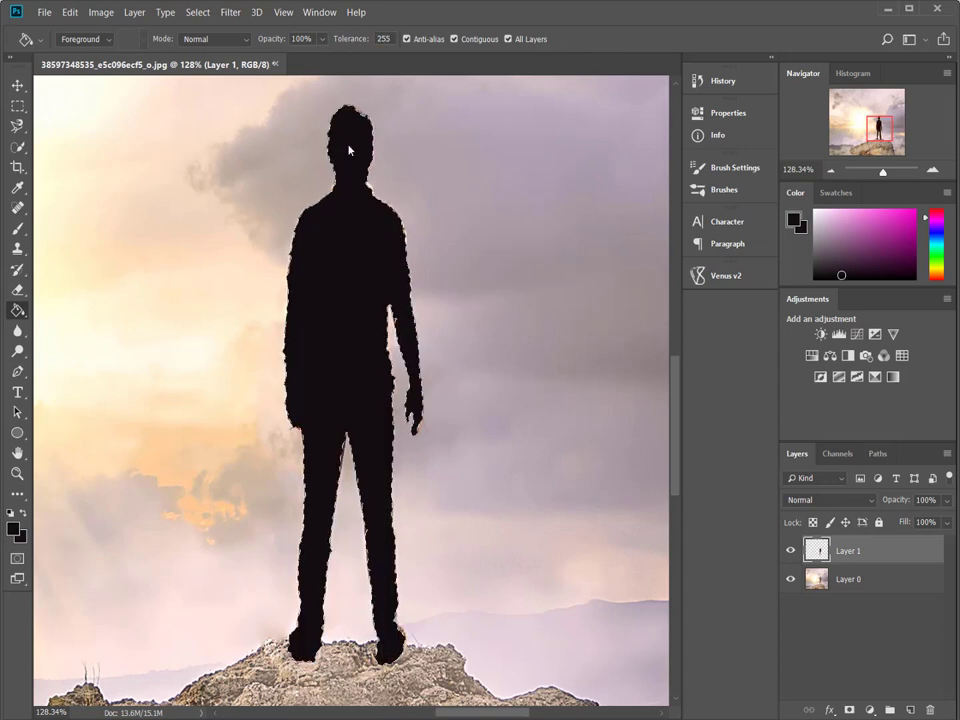
key("ctrl+d")
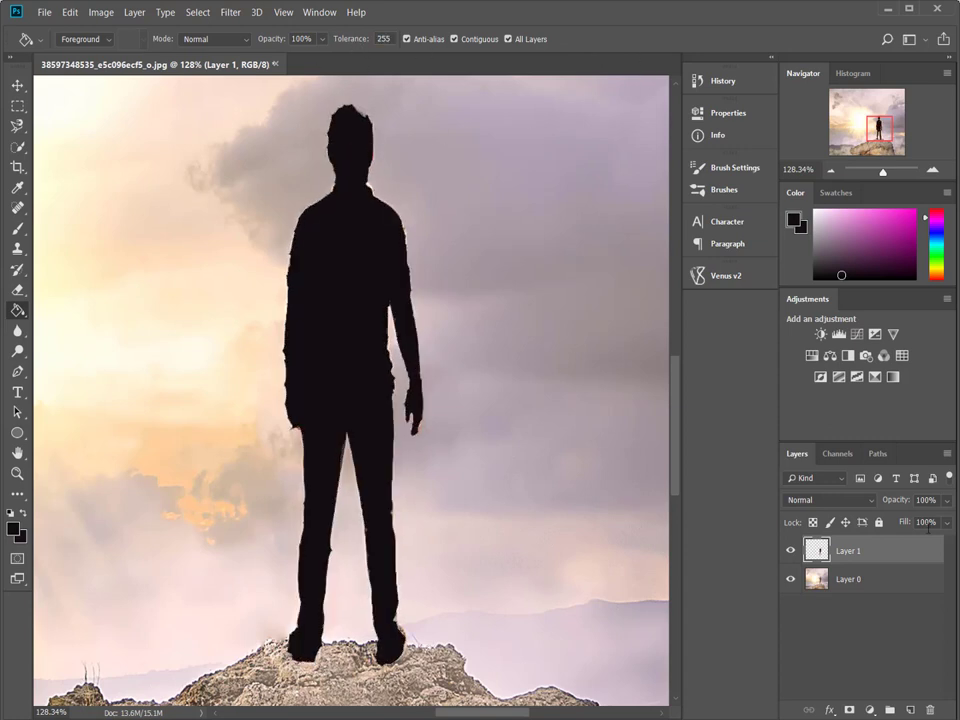
Paint black along the right wrist edge with a 10 px, 44% hardness brush.
key("b")
right_click(402, 250)
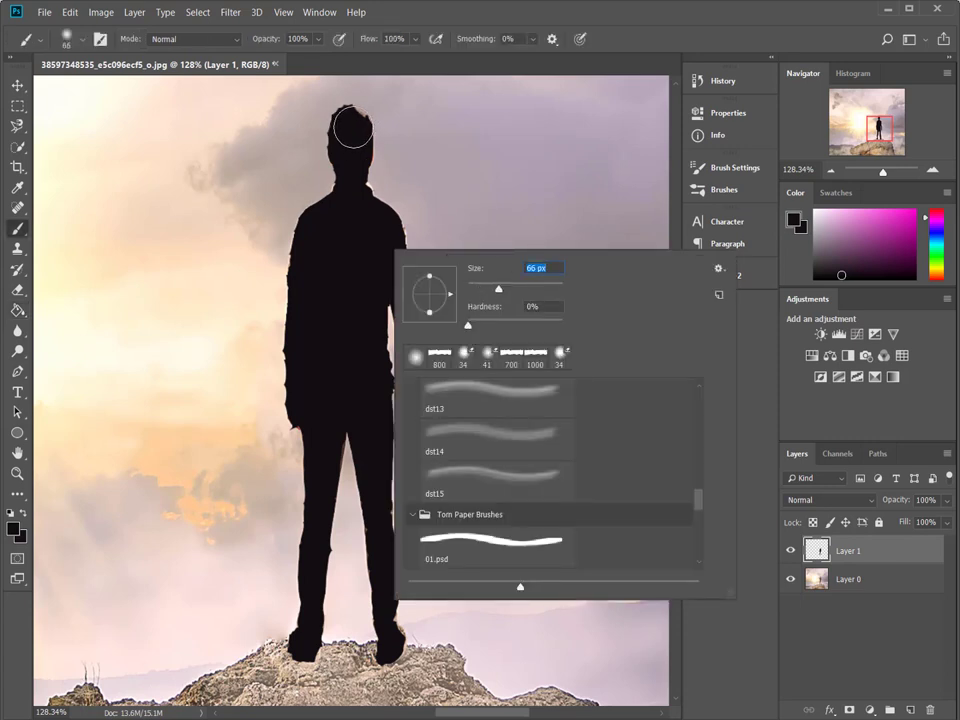
key("Return")
right_click(440, 163)
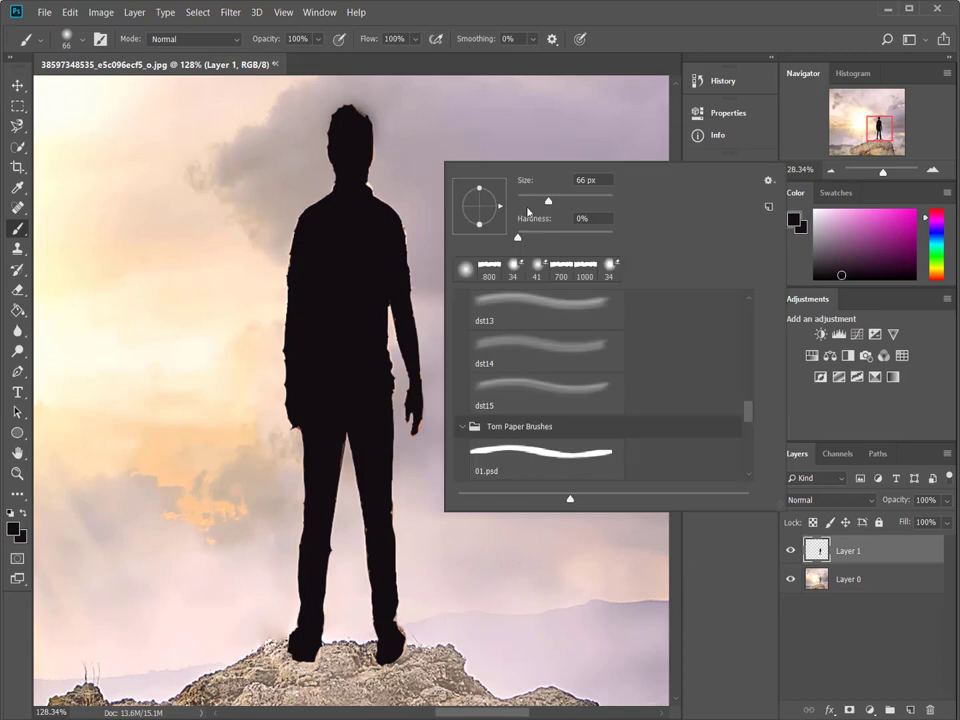
left_click(524, 201)
key("Tab")
type("44")
key("Return")
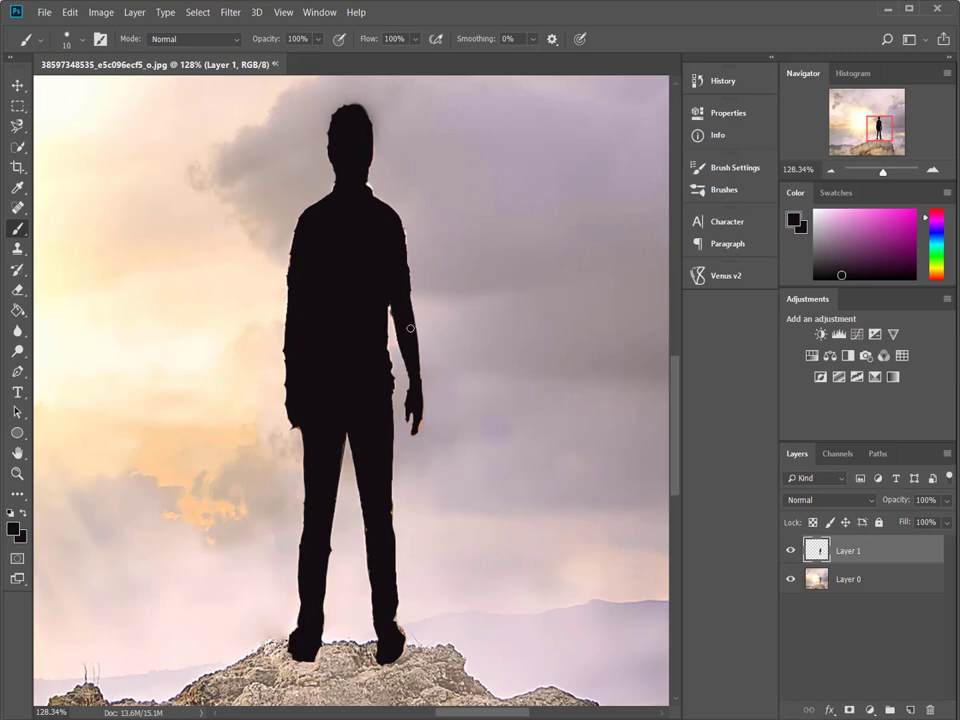
left_click_drag(419, 378, 421, 410)
Zoom out so the whole image fits in the window.
key("ctrl+t")
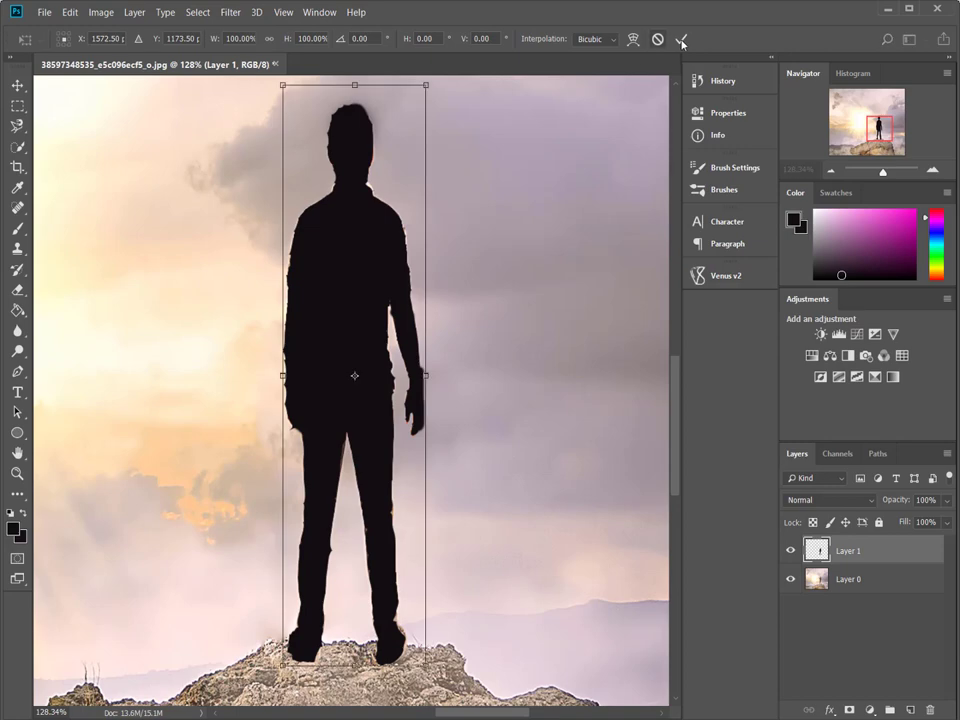
left_click(655, 38)
key("z")
left_click_drag(429, 435, 377, 424)
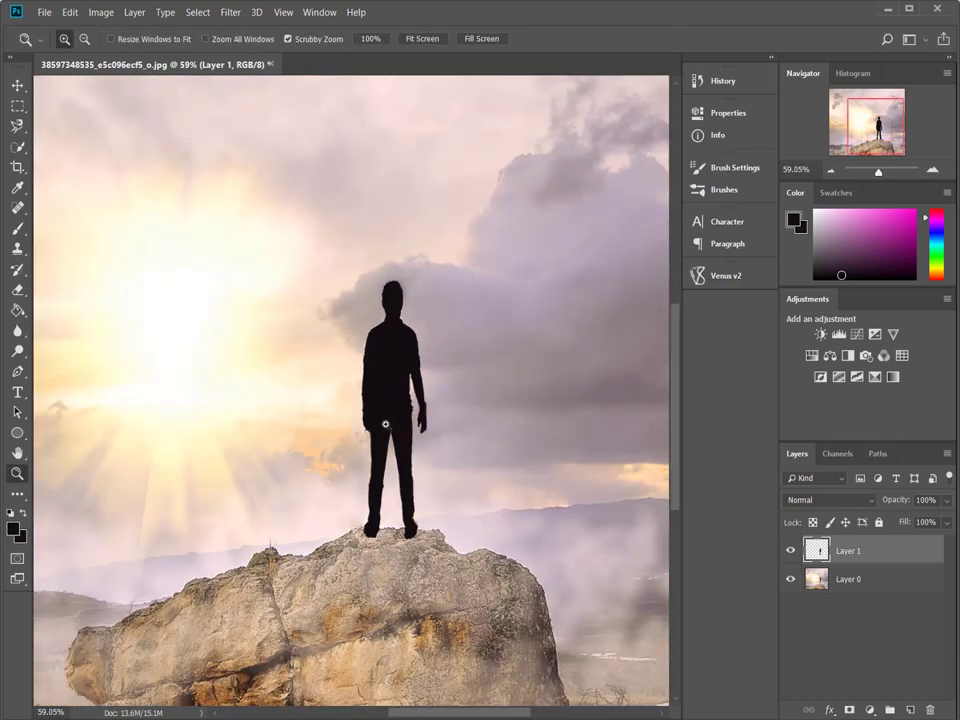
key("ctrl+0")
Scale the silhouette to roughly 391% × 339%, reaching the bottom edge, and commit.
key("ctrl+t")
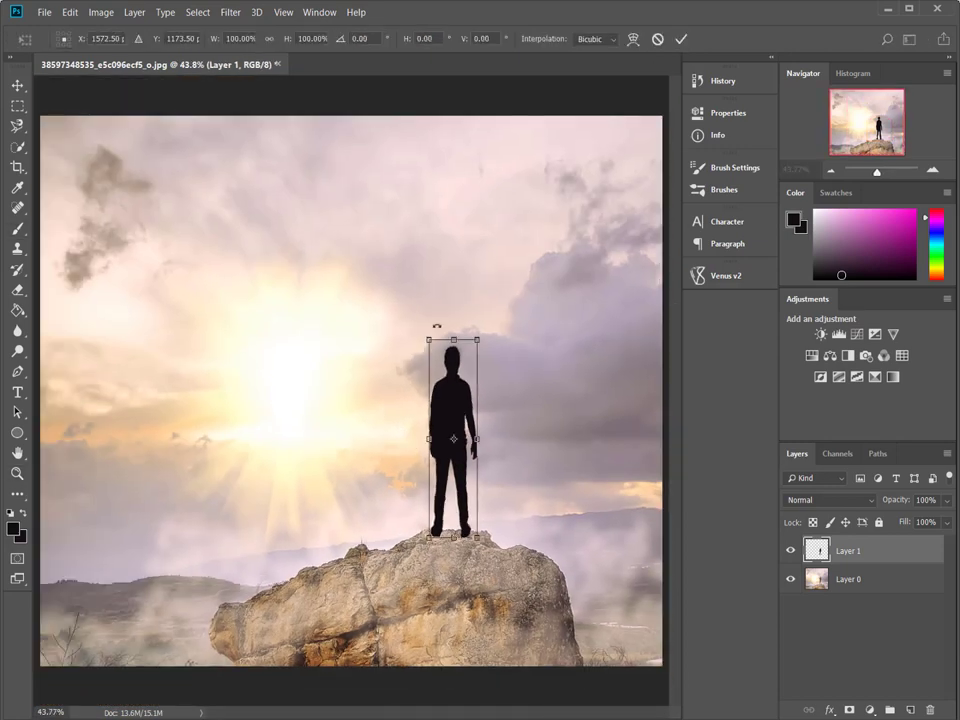
left_click_drag(430, 340, 343, 70)
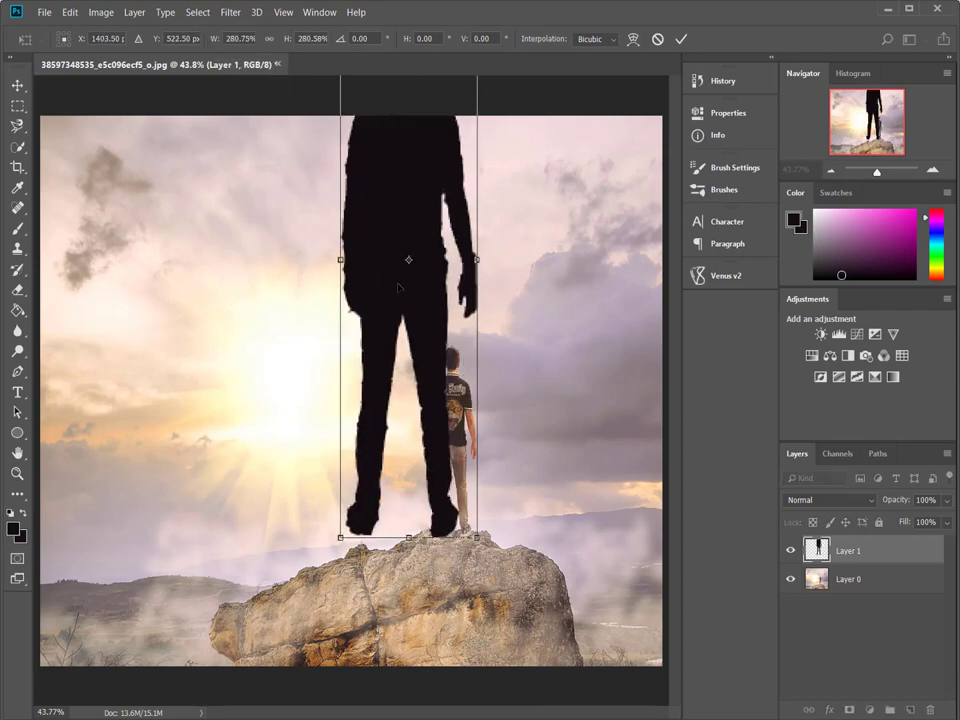
mouse_move(447, 237)
left_mouse_down()
mouse_move(447, 368)
mouse_move(489, 495)
left_mouse_up()
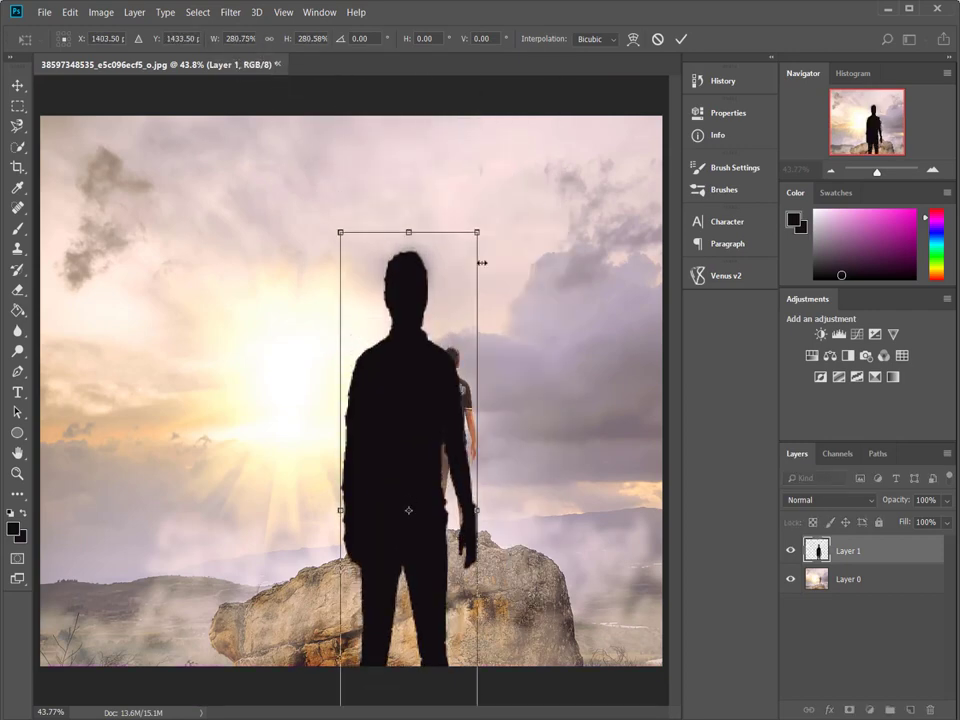
left_click_drag(552, 182, 641, 126)
left_click_drag(512, 442, 577, 442)
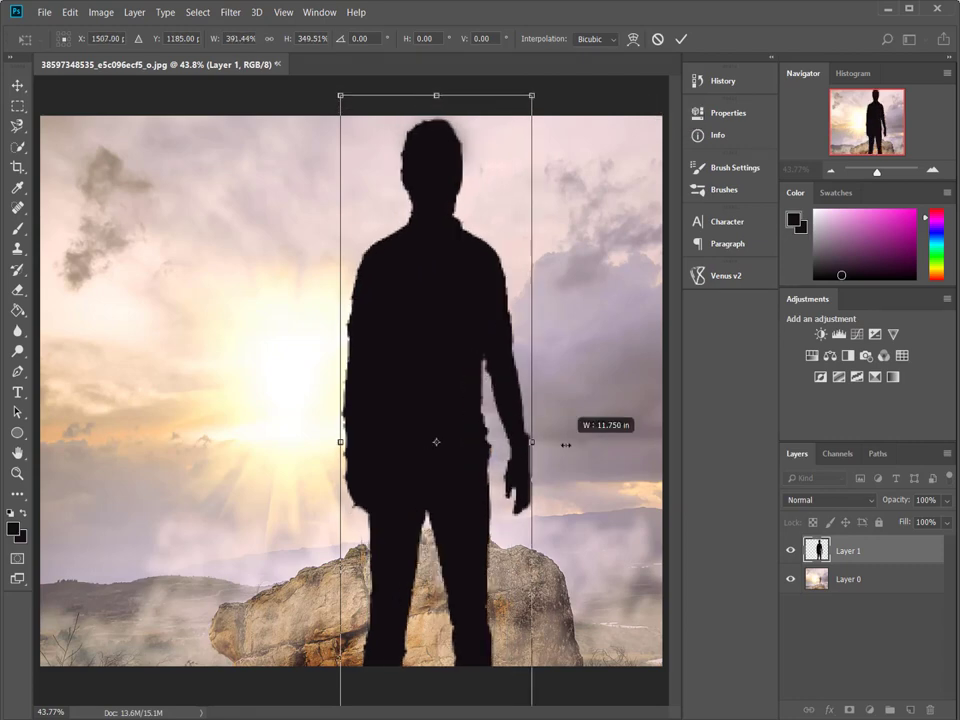
mouse_move(340, 95)
left_mouse_down()
mouse_move(347, 115)
mouse_move(386, 118)
left_mouse_up()
left_click_drag(449, 297, 430, 302)
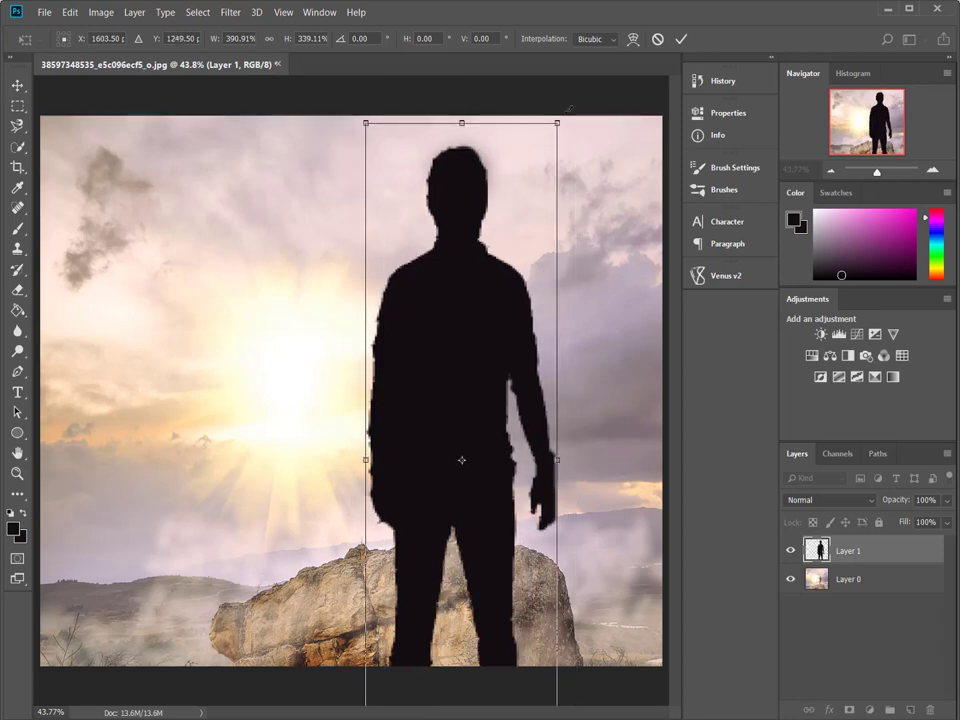
left_click_drag(557, 123, 565, 97)
left_click(683, 41)
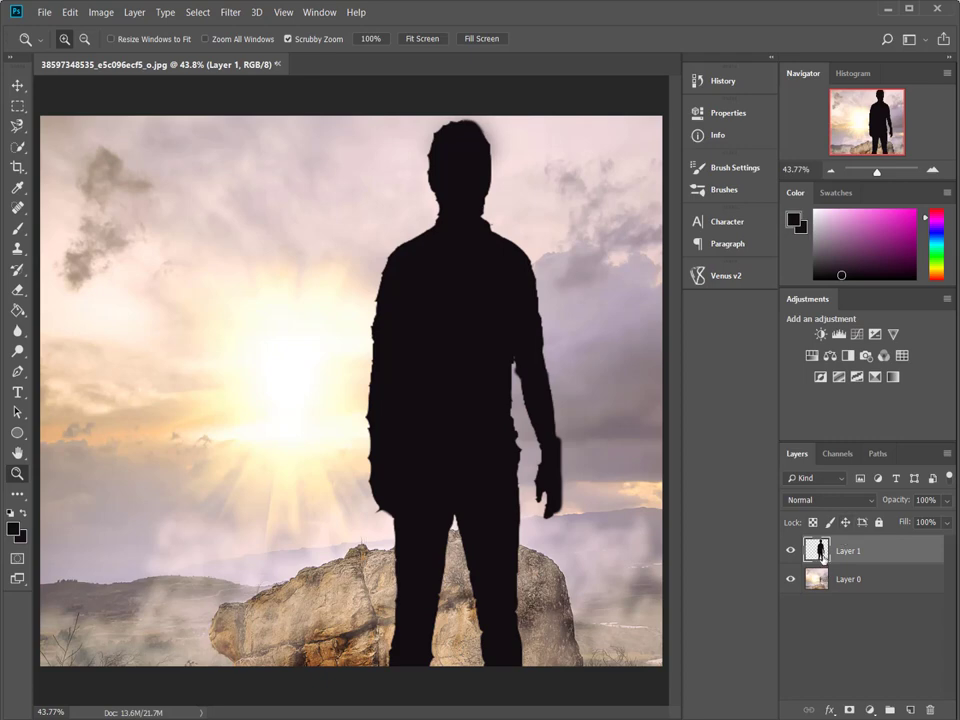
Duplicate Layer 0, move the copy above the silhouette, and clip it into Layer 1.
left_click(820, 579)
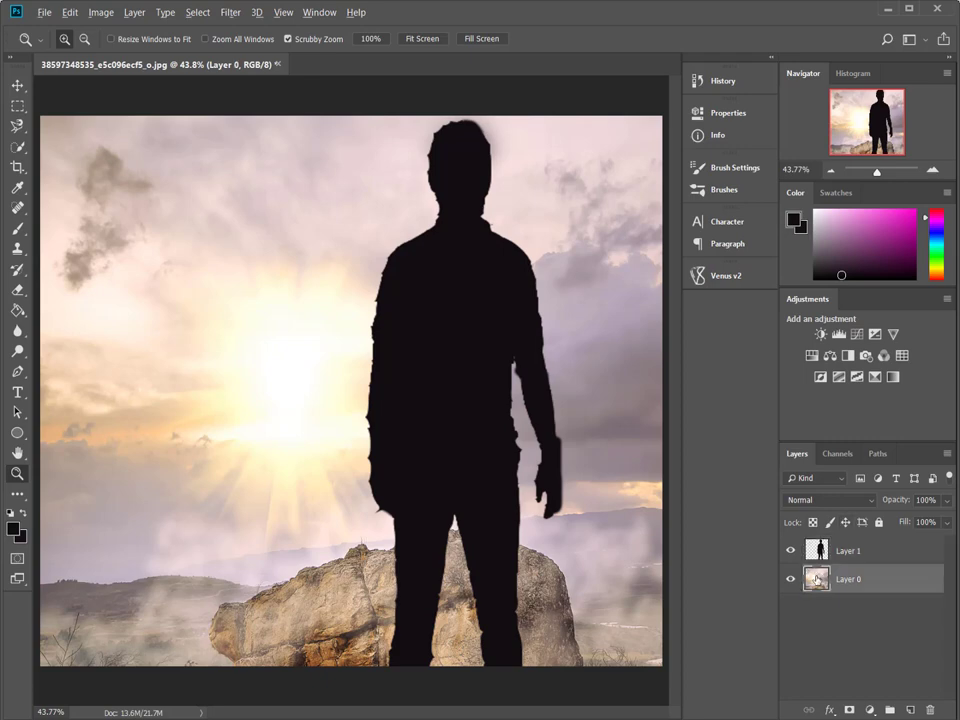
key("ctrl+j")
key("ctrl+shift+bracketright")
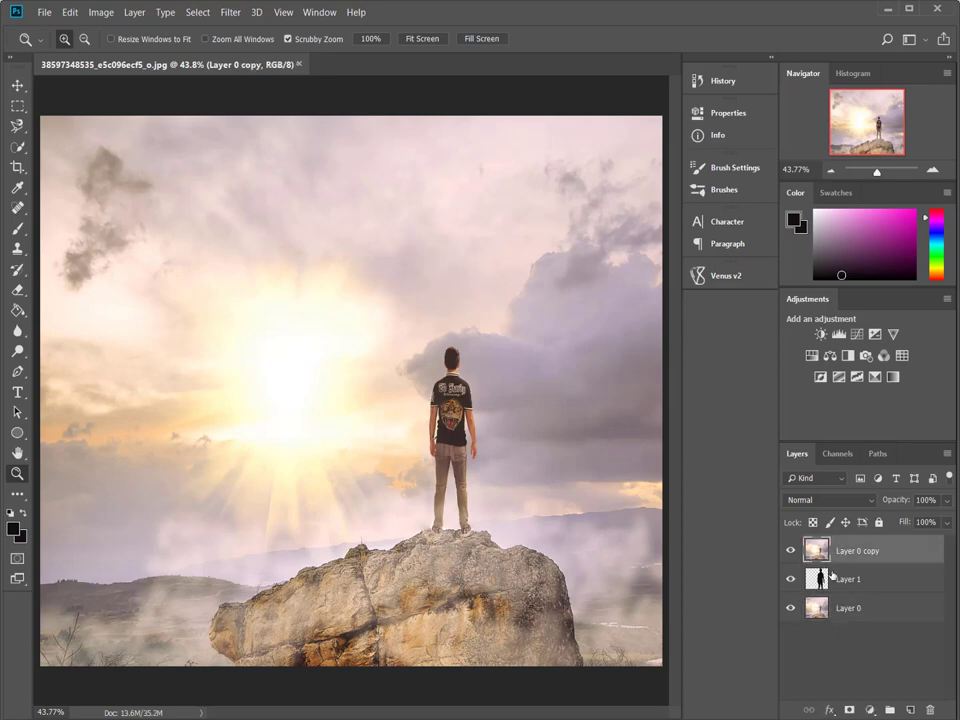
left_click_drag(816, 606, 840, 563)
left_click(840, 564, "alt")
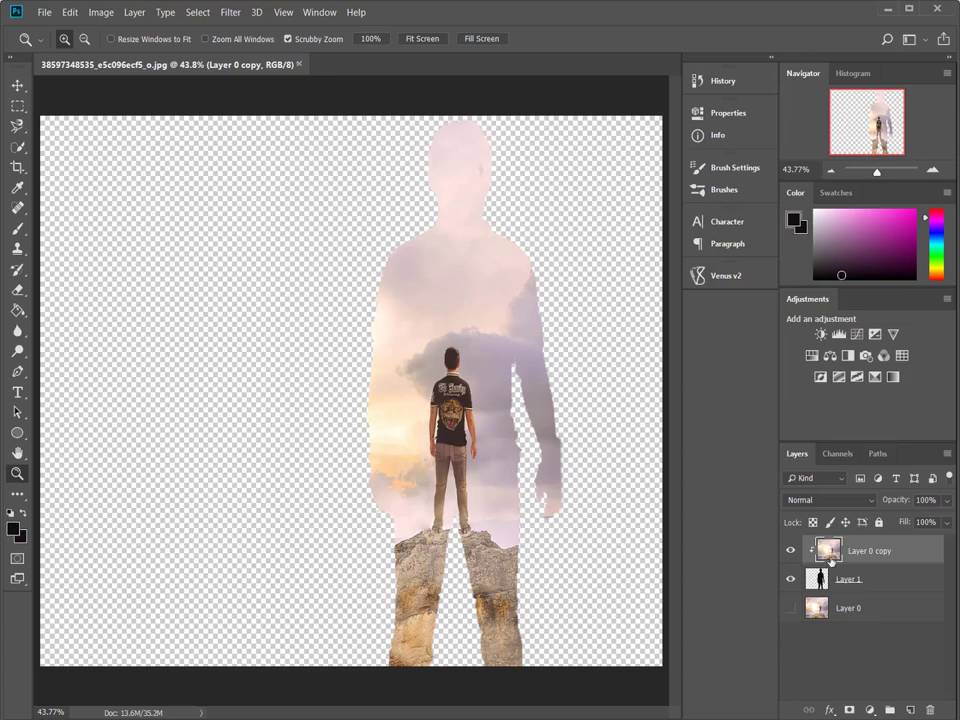
Shift the clipped sunset photo up and right, and show the original Layer 0 again.
key("ctrl+t")
mouse_move(449, 390)
left_mouse_down()
mouse_move(463, 338)
mouse_move(462, 372)
left_mouse_up()
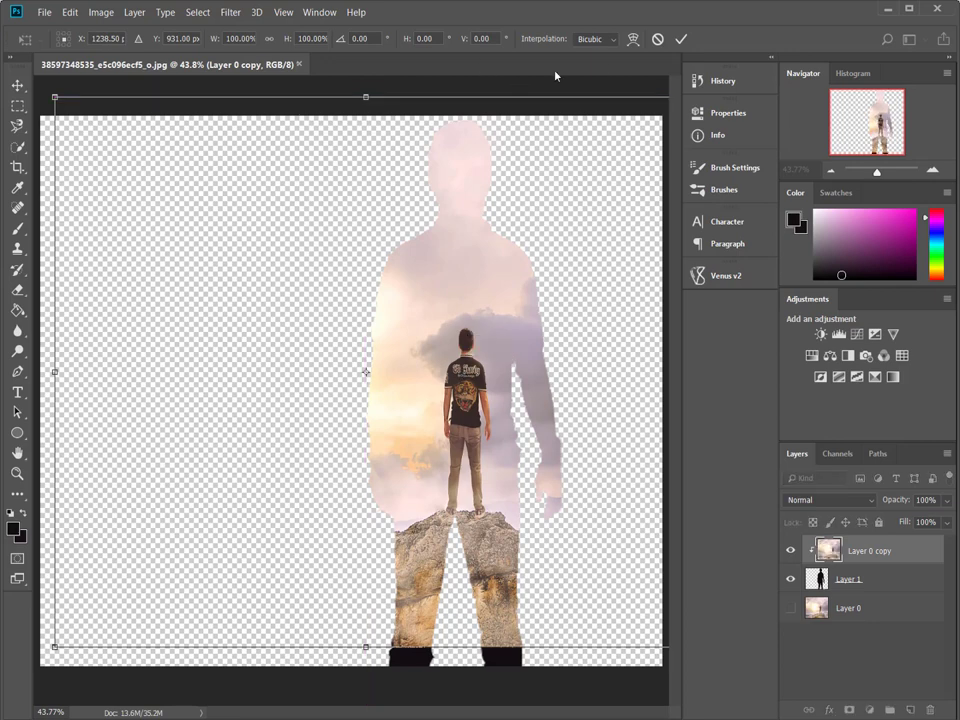
key("Return")
key("z")
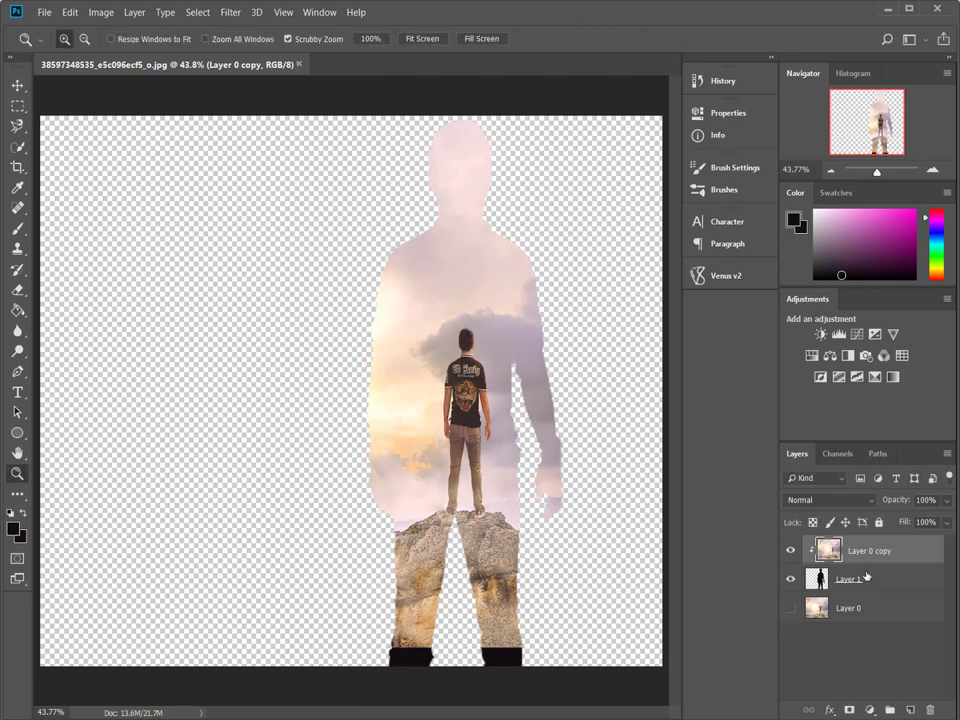
left_click(912, 602)
key("ctrl+comma")
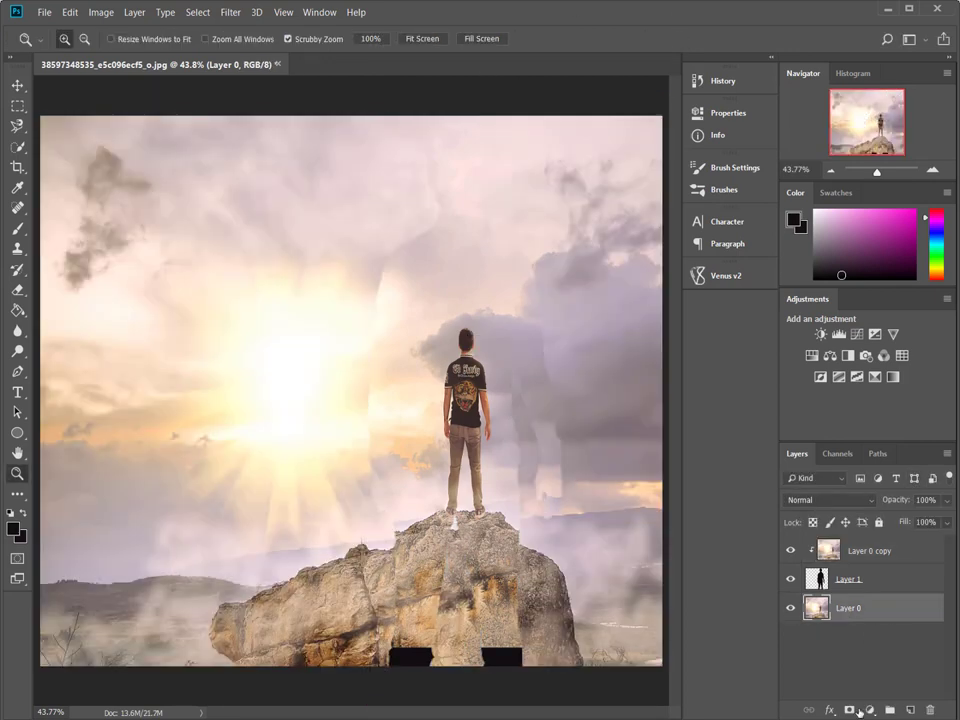
Add a Hue/Saturation adjustment layer with Colorize, Hue 0 and Saturation 45.
left_click(868, 710)
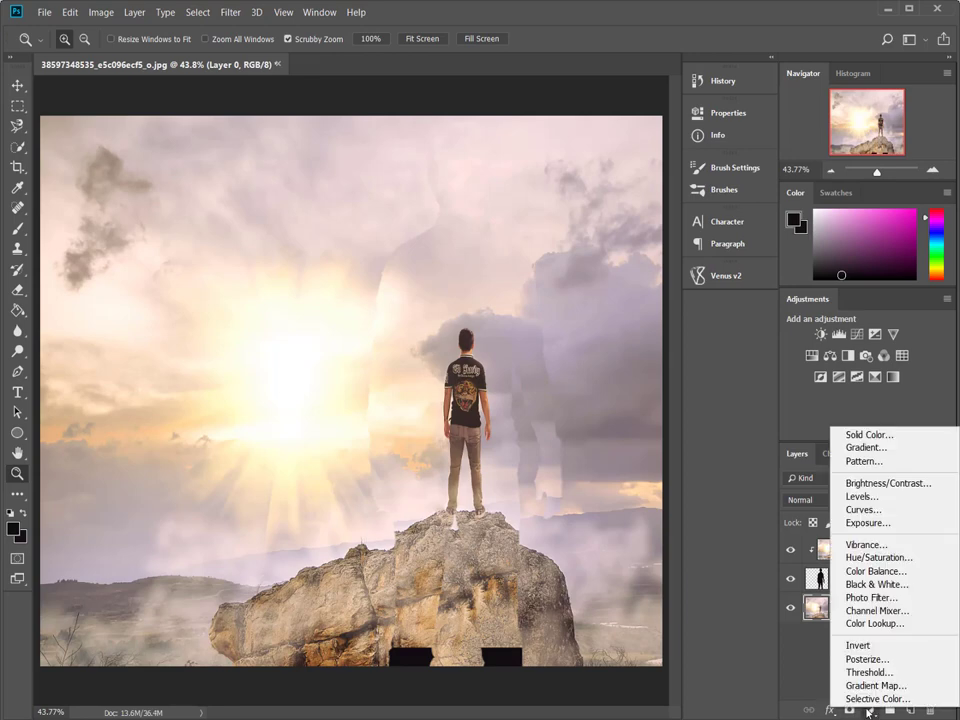
left_click(871, 558)
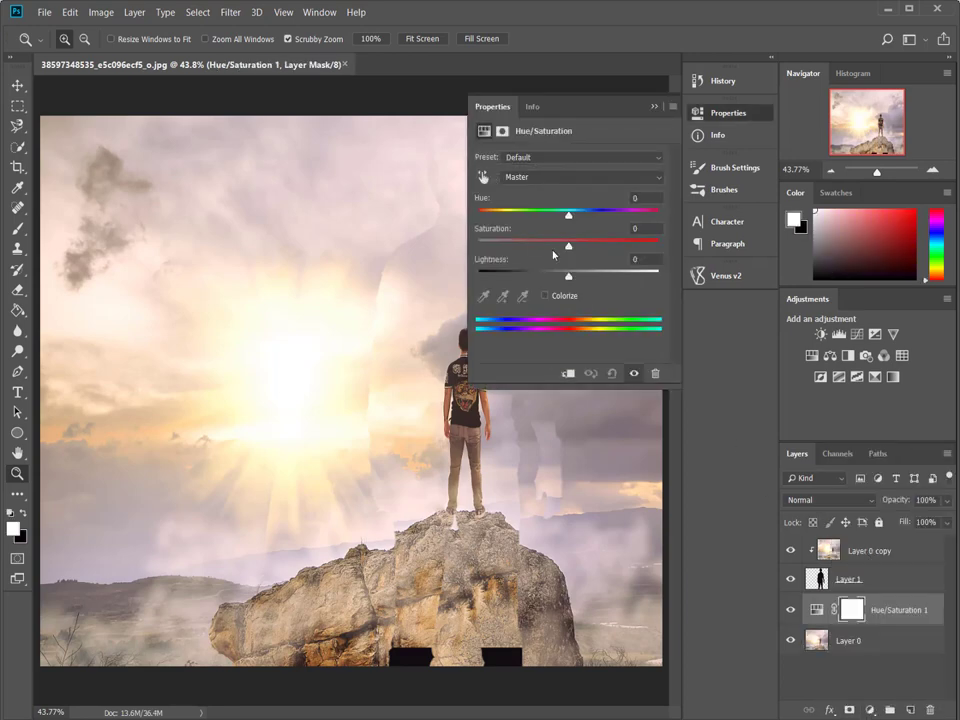
left_click_drag(568, 245, 518, 245)
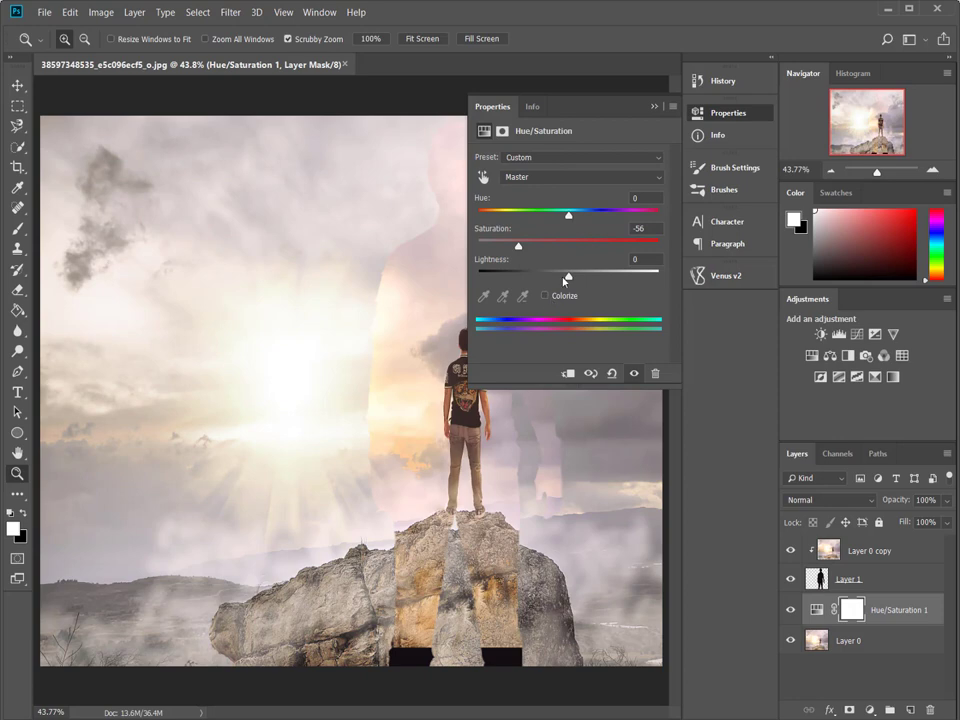
left_click(560, 297)
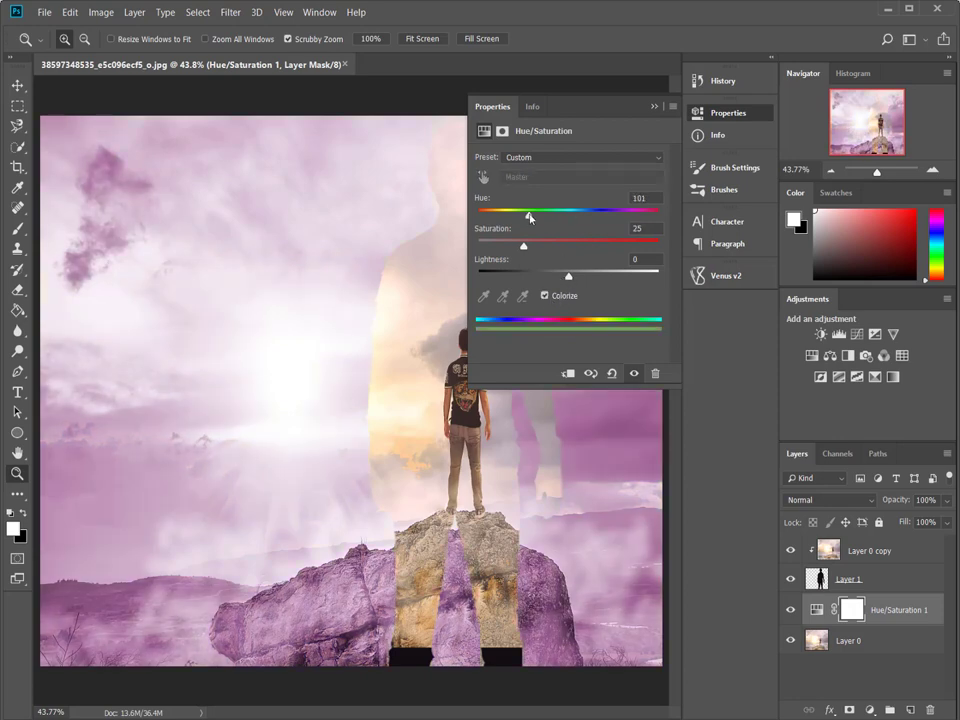
left_click_drag(529, 216, 478, 213)
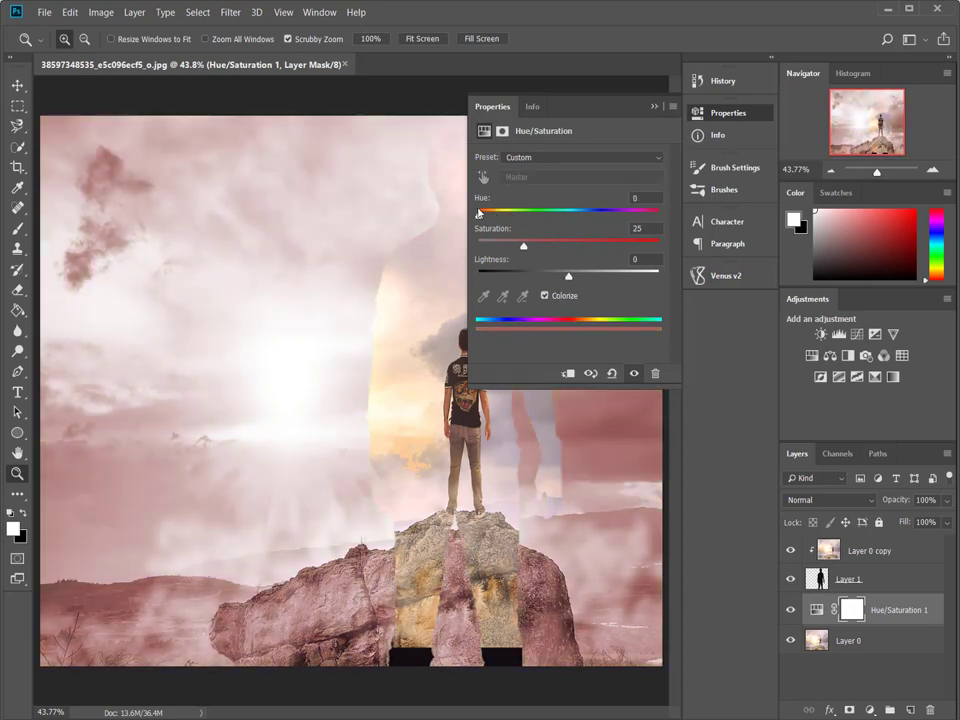
mouse_move(524, 247)
left_mouse_down()
mouse_move(550, 246)
mouse_move(518, 243)
left_mouse_up()
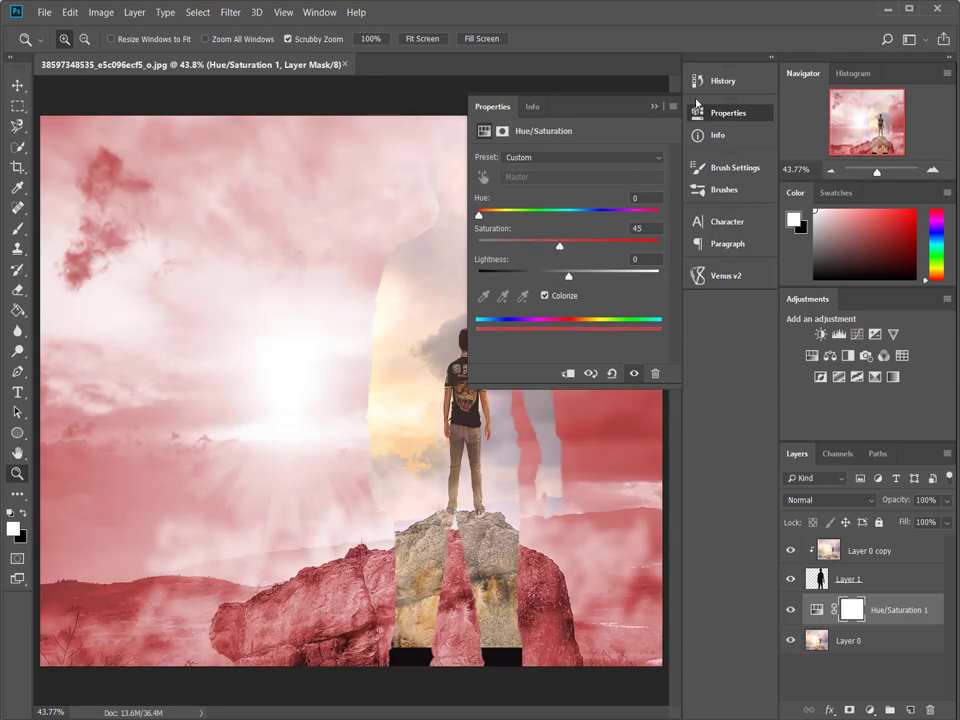
left_click(665, 110)
left_click_drag(508, 378, 482, 368)
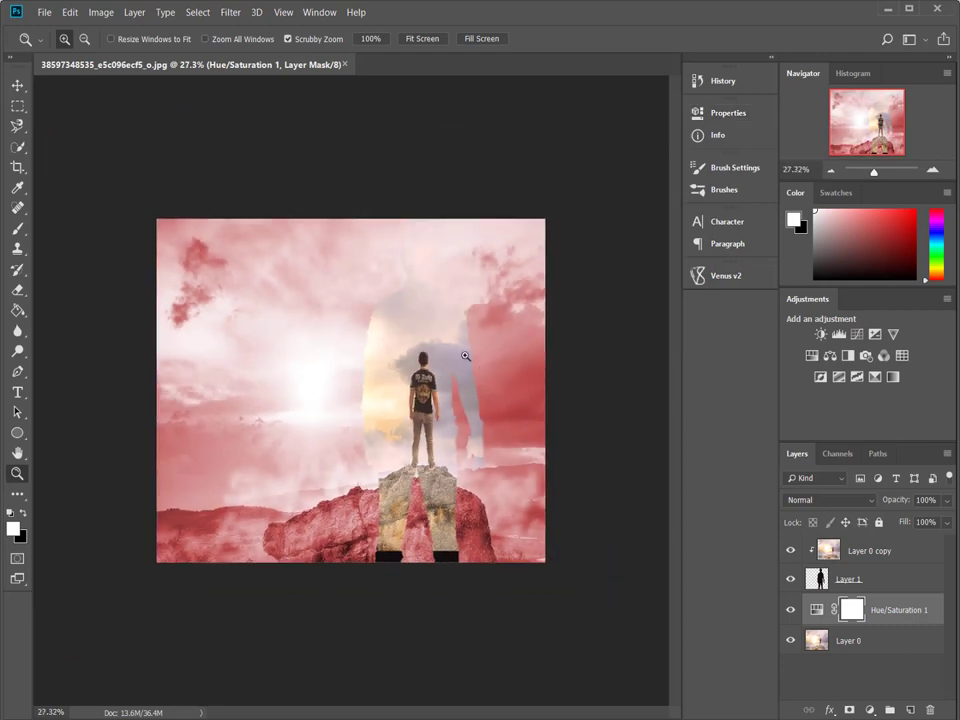
right_click(482, 368)
left_click(483, 366)
Add a Black & White adjustment layer above it, adjusting the red tones.
left_click(870, 709)
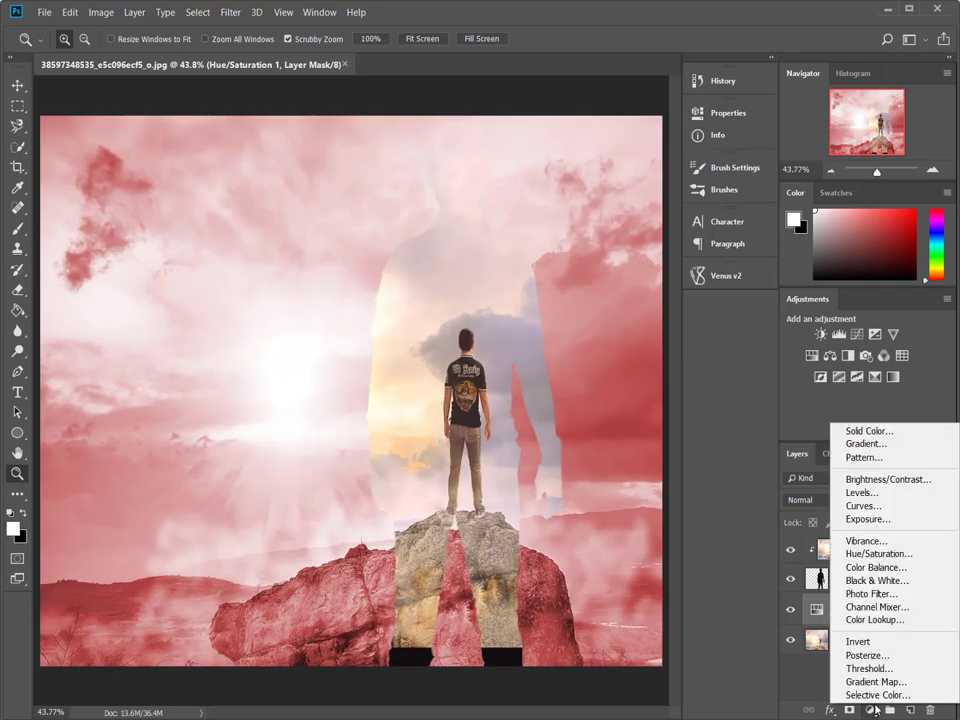
left_click(728, 112)
left_click(848, 355)
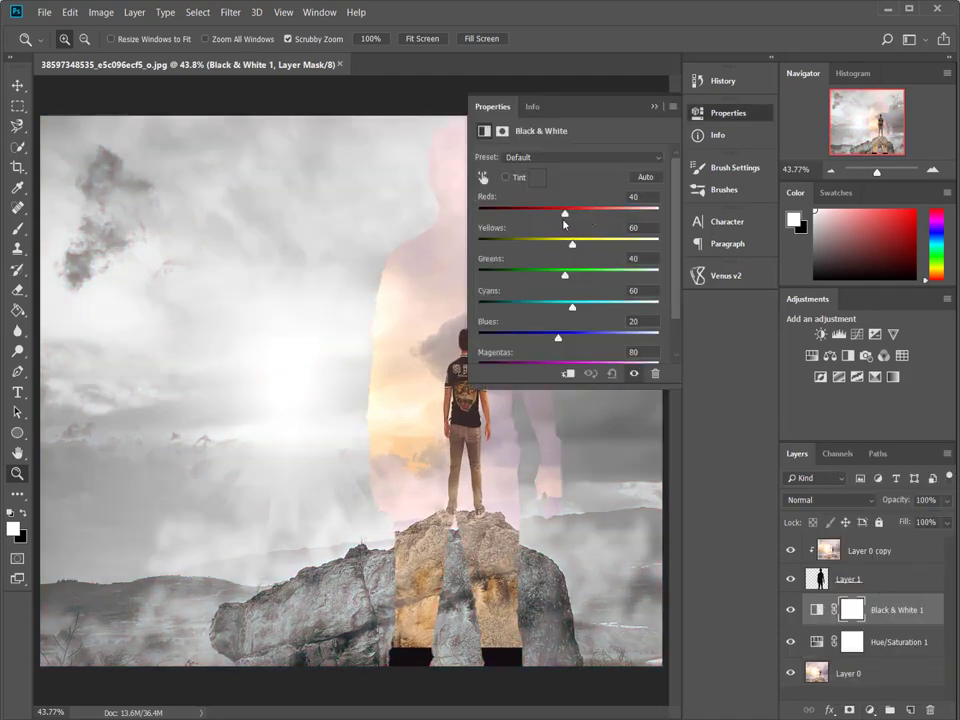
mouse_move(565, 209)
left_mouse_down()
mouse_move(549, 209)
mouse_move(525, 240)
left_mouse_up()
left_click(652, 106)
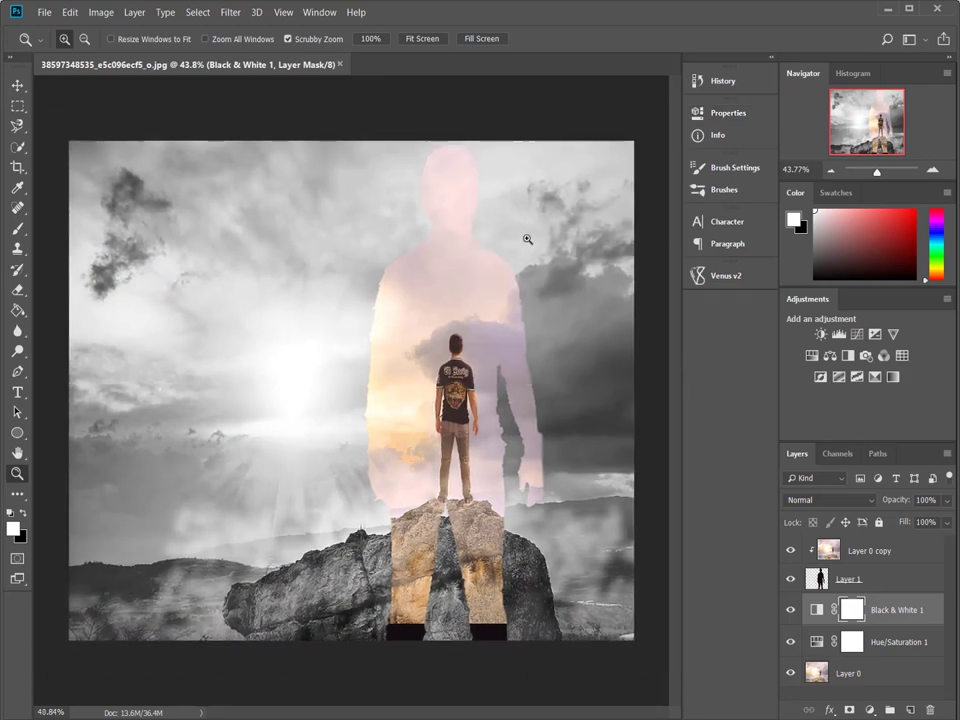
right_click(432, 290)
left_click(453, 294)
Nudge the Layer 0 copy sunset photo slightly to the left.
left_click(835, 579)
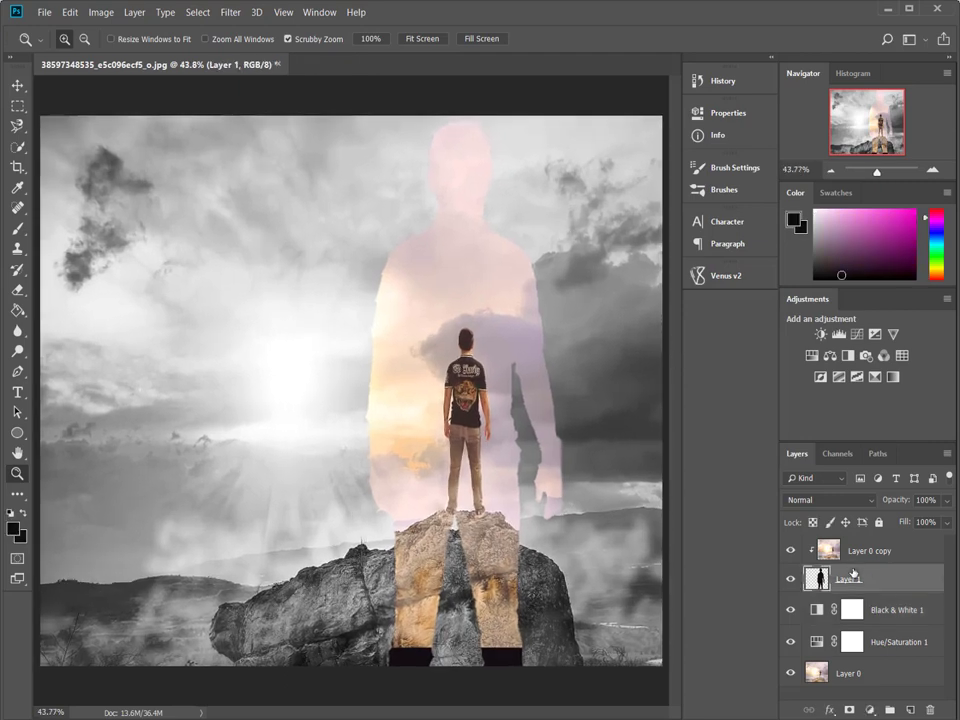
left_click(860, 550)
key("ctrl+t")
mouse_move(477, 421)
left_mouse_down()
mouse_move(447, 421)
mouse_move(472, 398)
left_mouse_up()
key("Return")
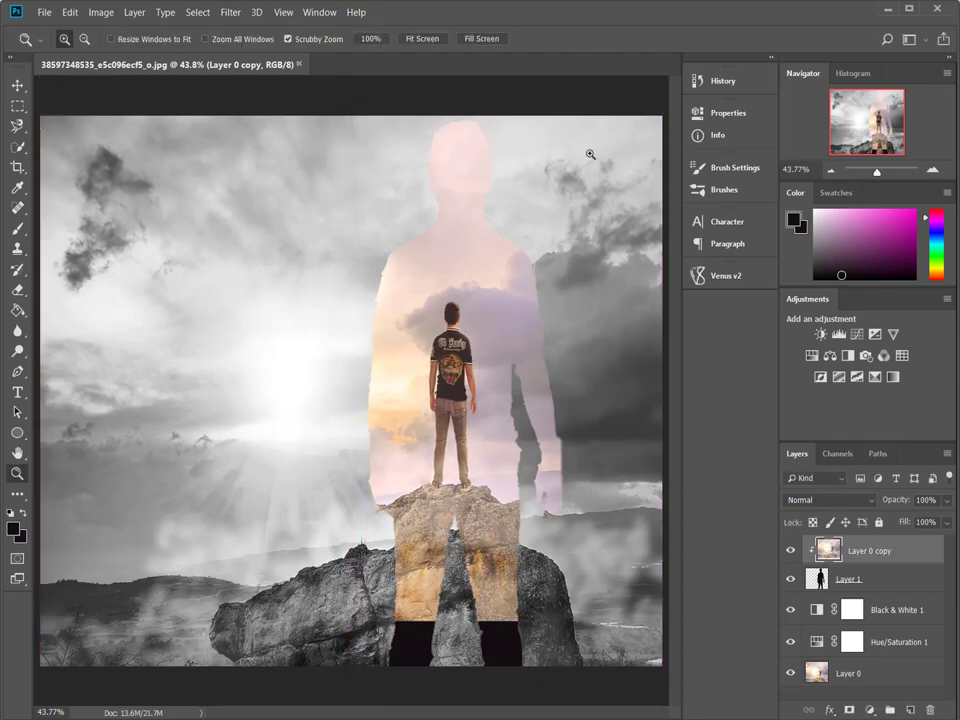
Stretch the top of the Layer 1 silhouette slightly taller and fit the image in view.
left_click(826, 579)
key("ctrl+t")
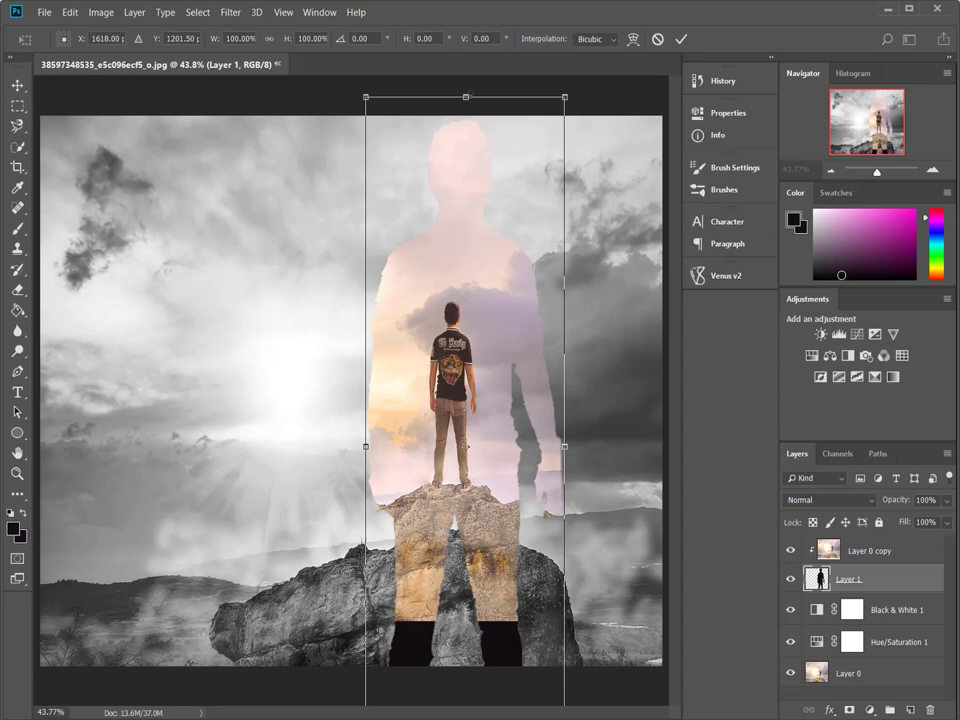
left_click_drag(466, 97, 466, 90)
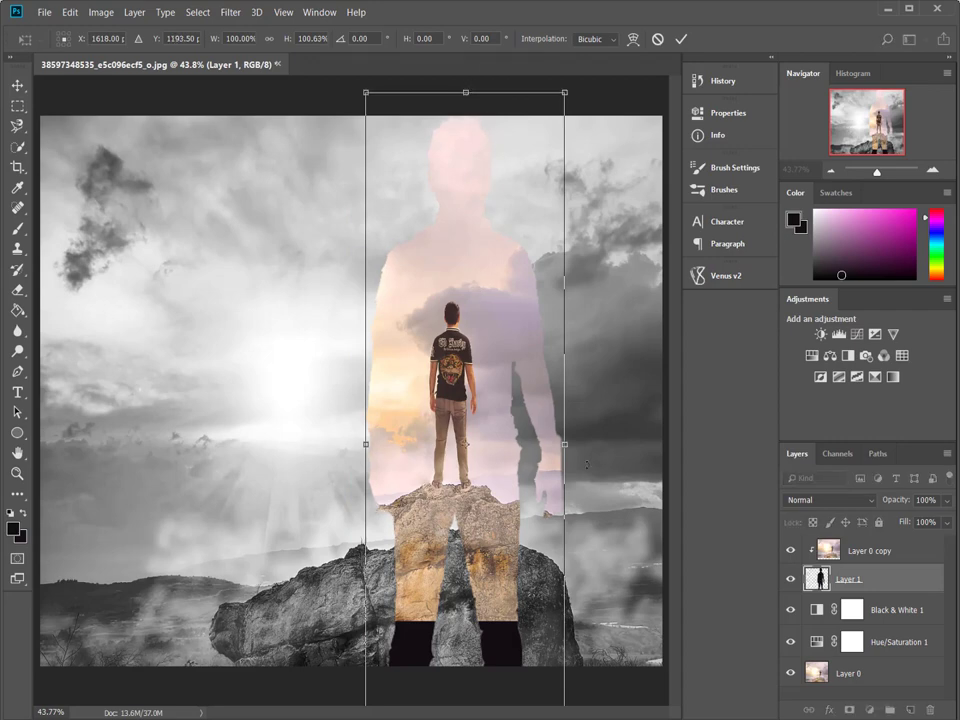
left_click(680, 38)
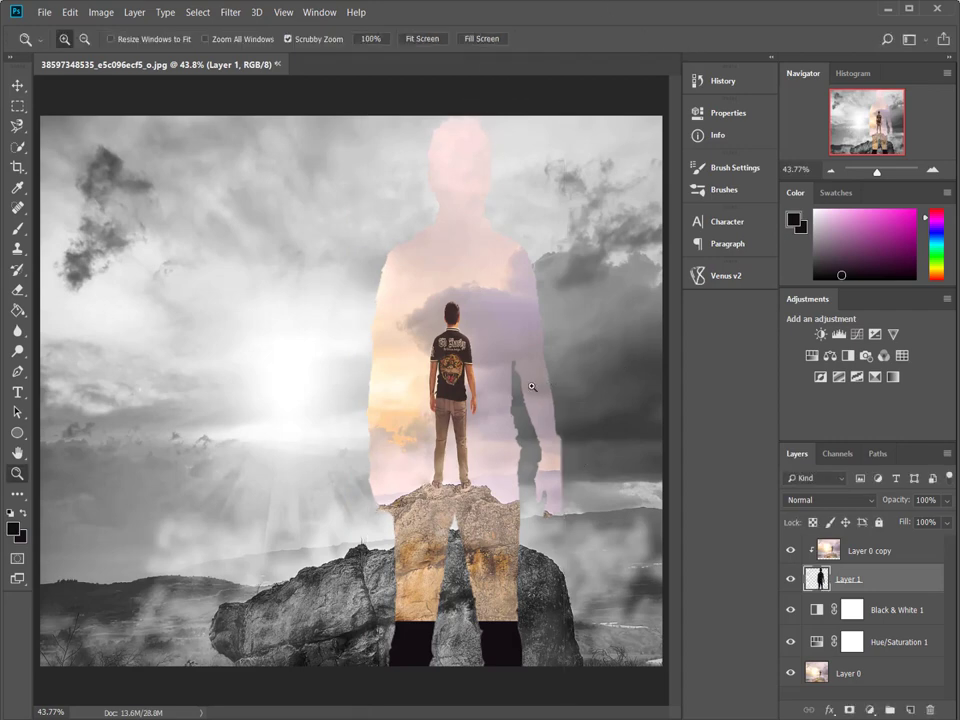
left_click(397, 350, "alt")
right_click(397, 350)
left_click(420, 359)
Group Layer 0 copy, Layer 1 and both adjustment layers into Group 1.
left_click(873, 551)
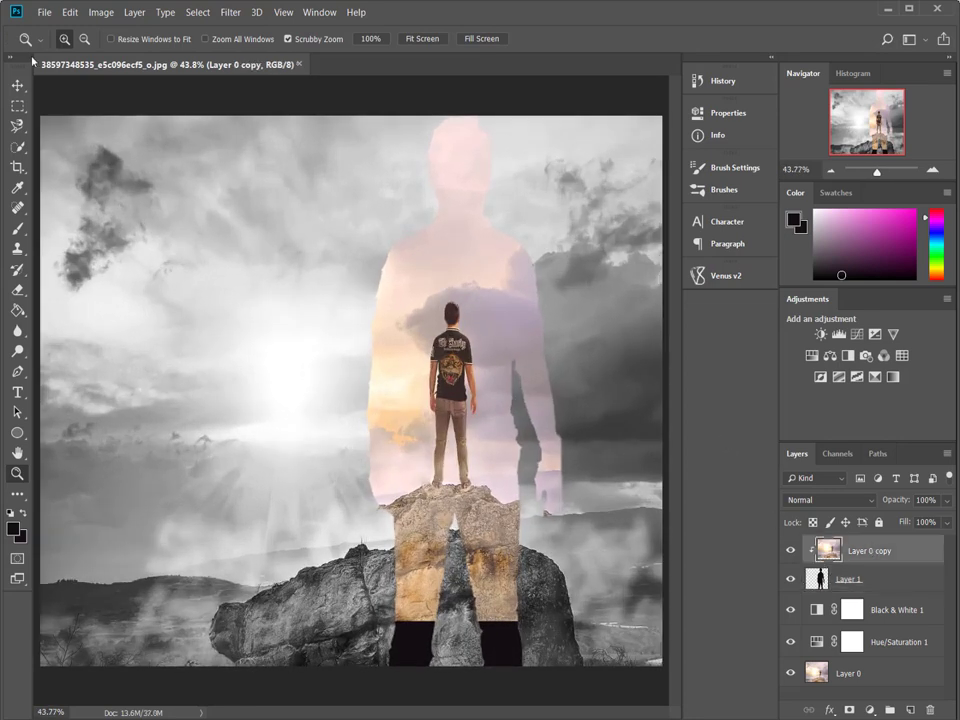
left_click(43, 12)
left_click(43, 12)
left_click(891, 651, "shift")
key("ctrl+g")
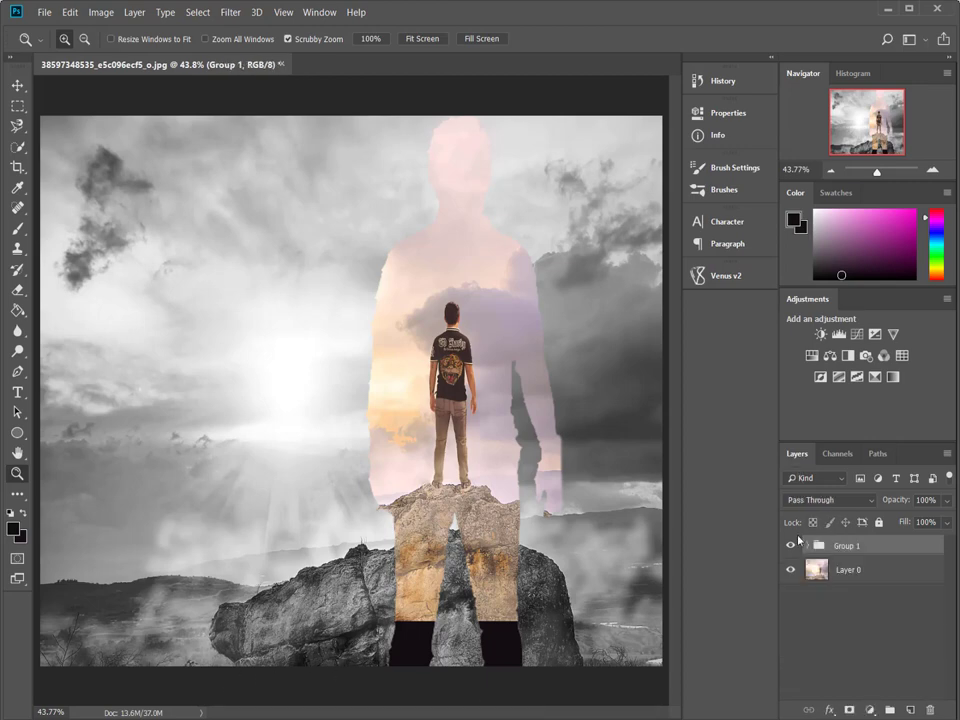
left_click(790, 546)
left_click(790, 546)
left_click(790, 546)
left_click(789, 545)
left_click(807, 545)
Blur Layer 0 with a 7.0-pixel Gaussian Blur and fit the image in the window.
left_click(848, 685)
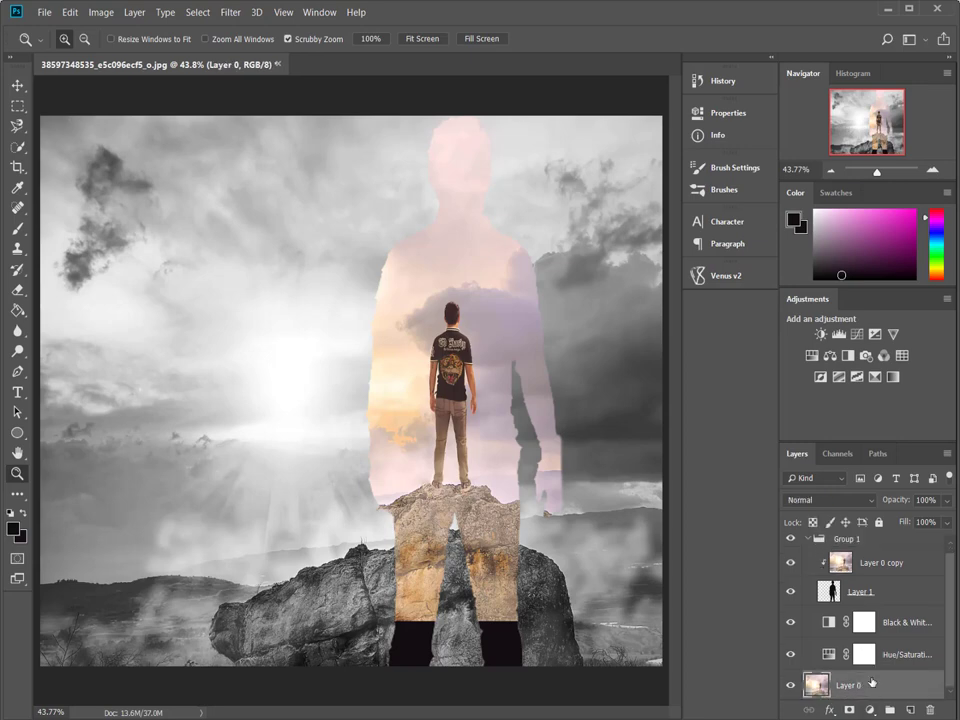
left_click(230, 12)
mouse_move(250, 180)
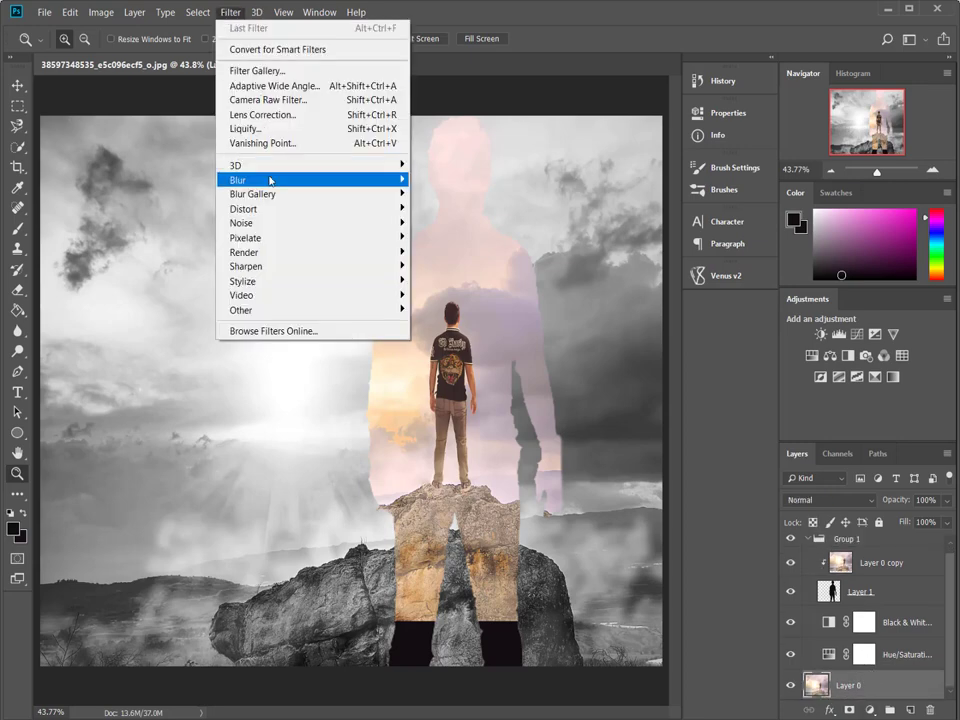
left_click(450, 237)
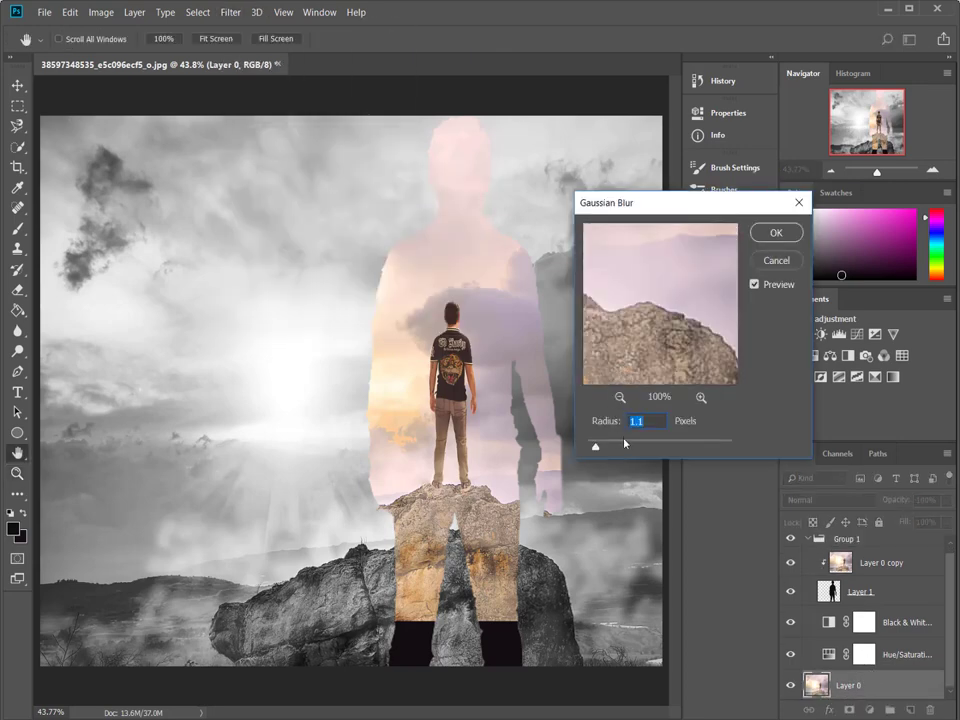
left_click_drag(636, 447, 634, 447)
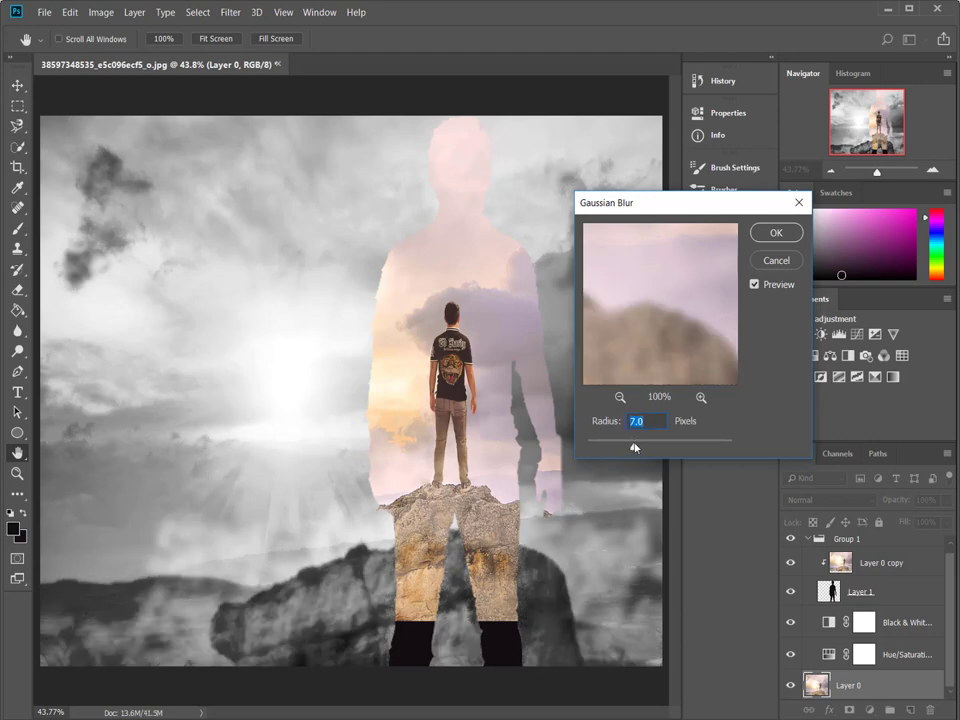
left_click(775, 232)
key("z")
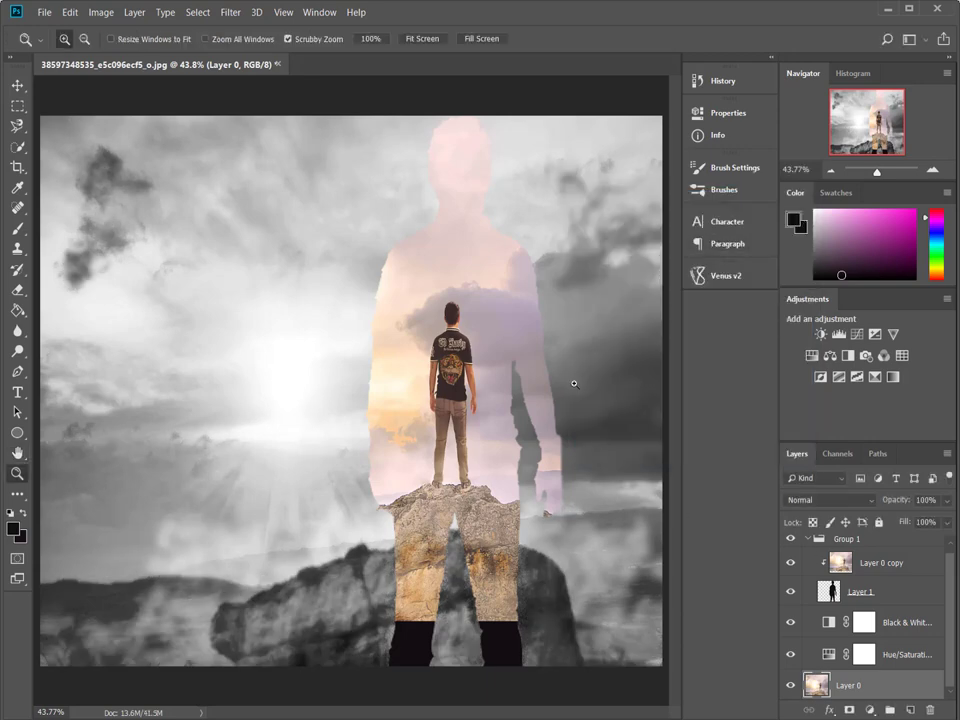
key("ctrl+minus")
right_click(470, 327)
left_click(470, 326)
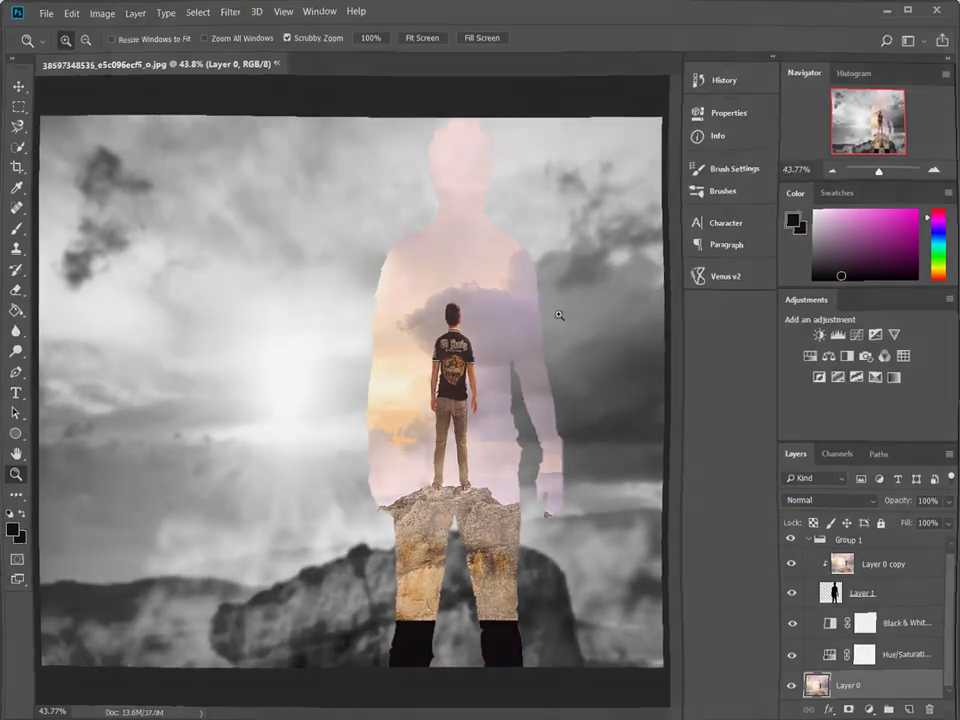